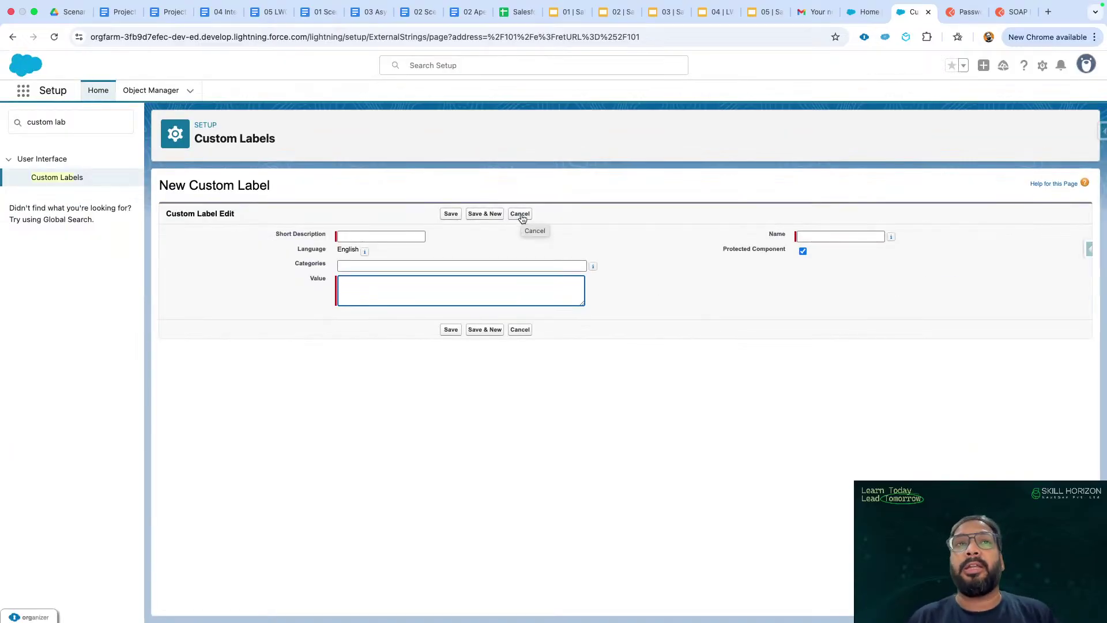
# Discard the unsaved custom label and open Custom Settings through a 'custom s' Quick Find search
pyautogui.click(507, 246)
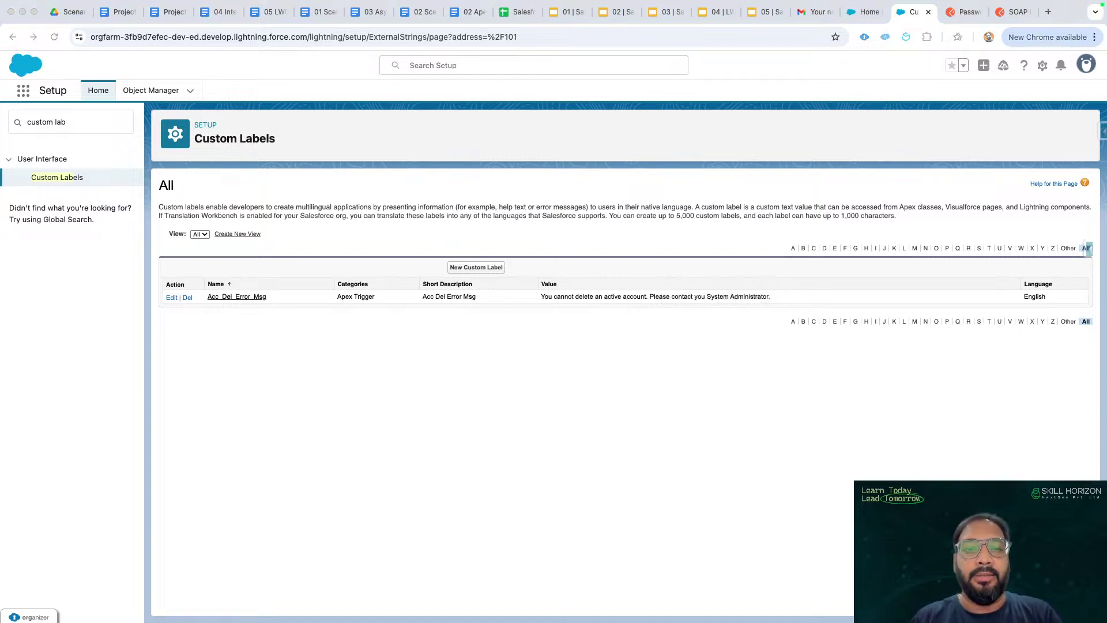
pyautogui.click(79, 115)
pyautogui.write('custom la')
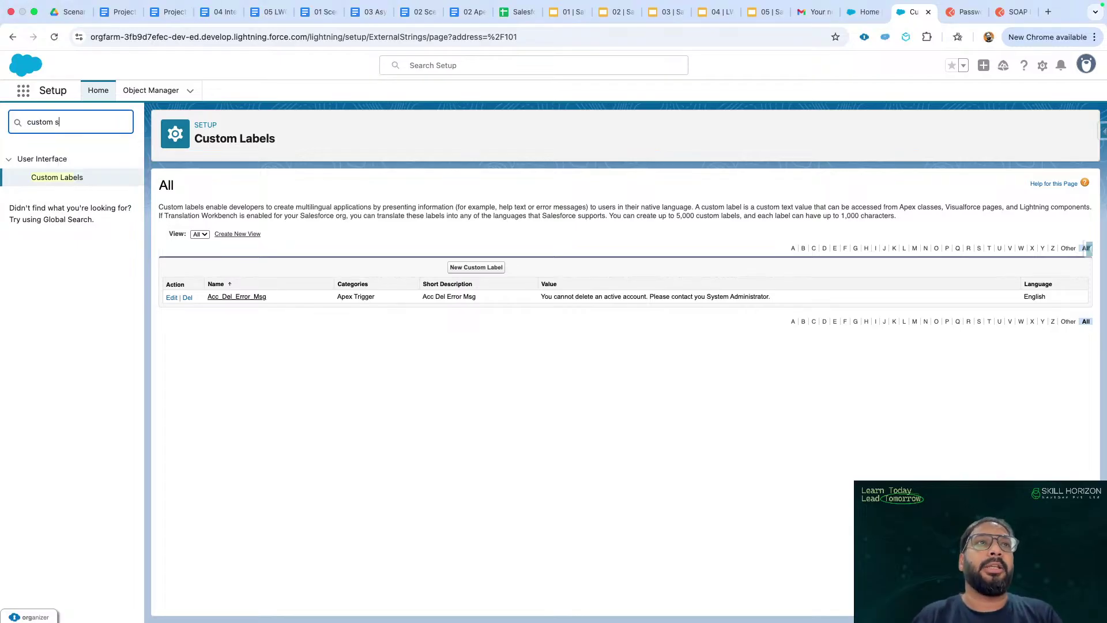
pyautogui.press('BackSpace')
pyautogui.press('BackSpace')
pyautogui.write('s')
pyautogui.click(52, 177)
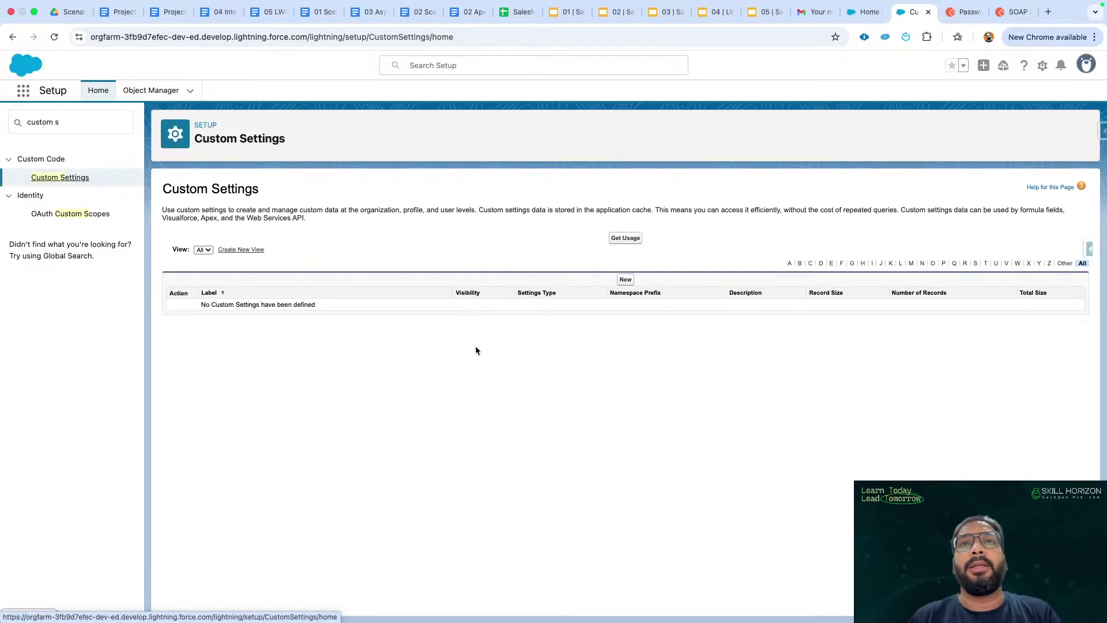
# Start a new custom setting definition and check the Setting Type help showing Hierarchy only
pyautogui.click(626, 280)
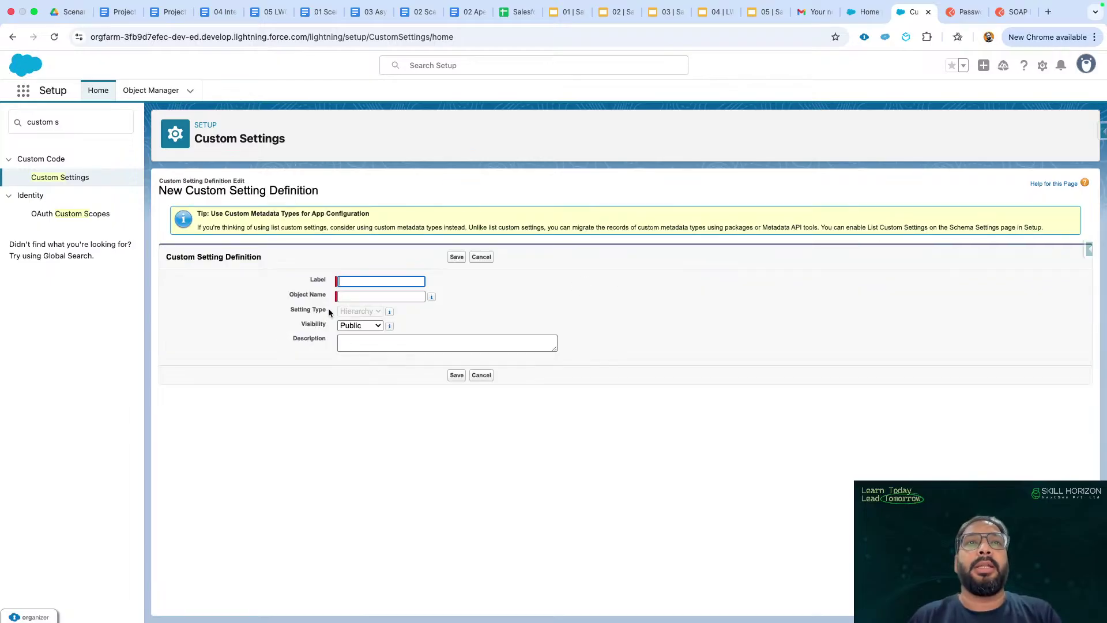
pyautogui.scroll(5, 328, 308)
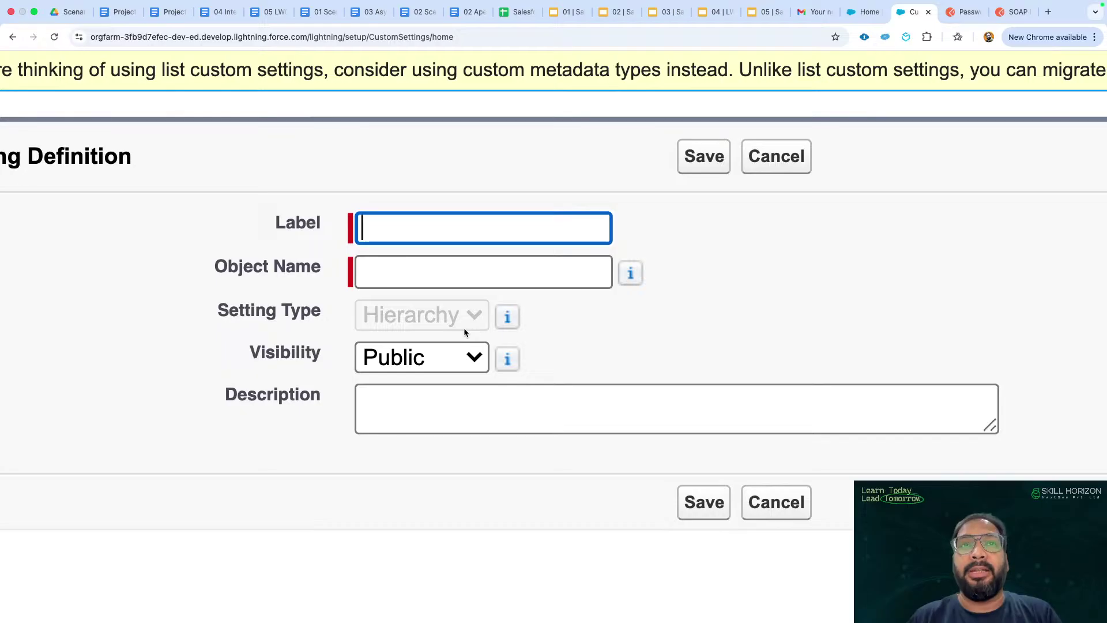
pyautogui.moveTo(505, 318)
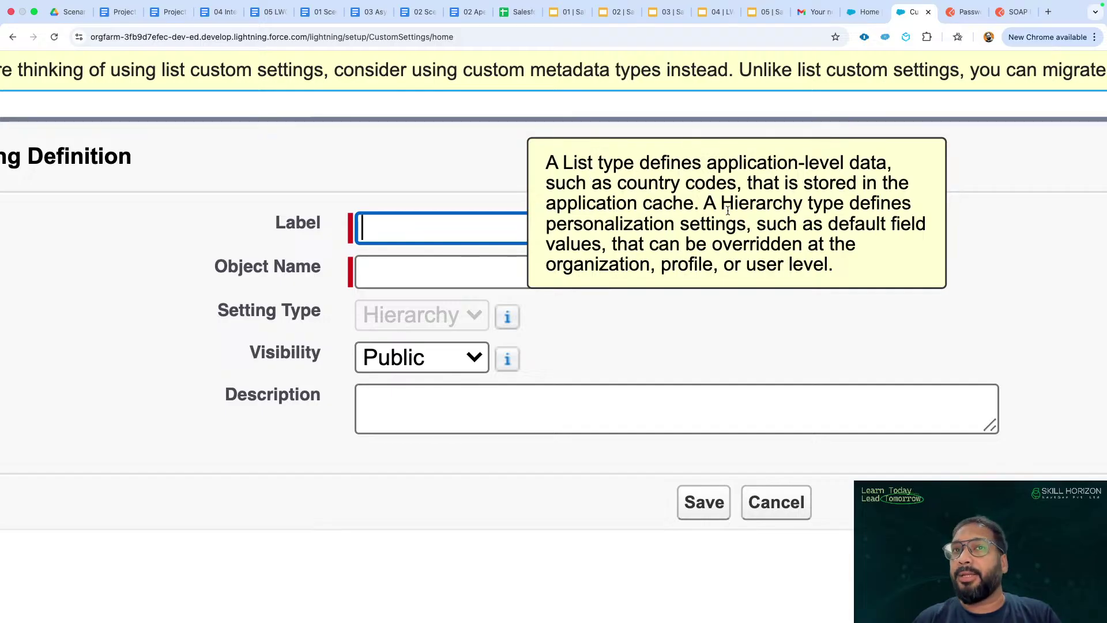
pyautogui.click(520, 296)
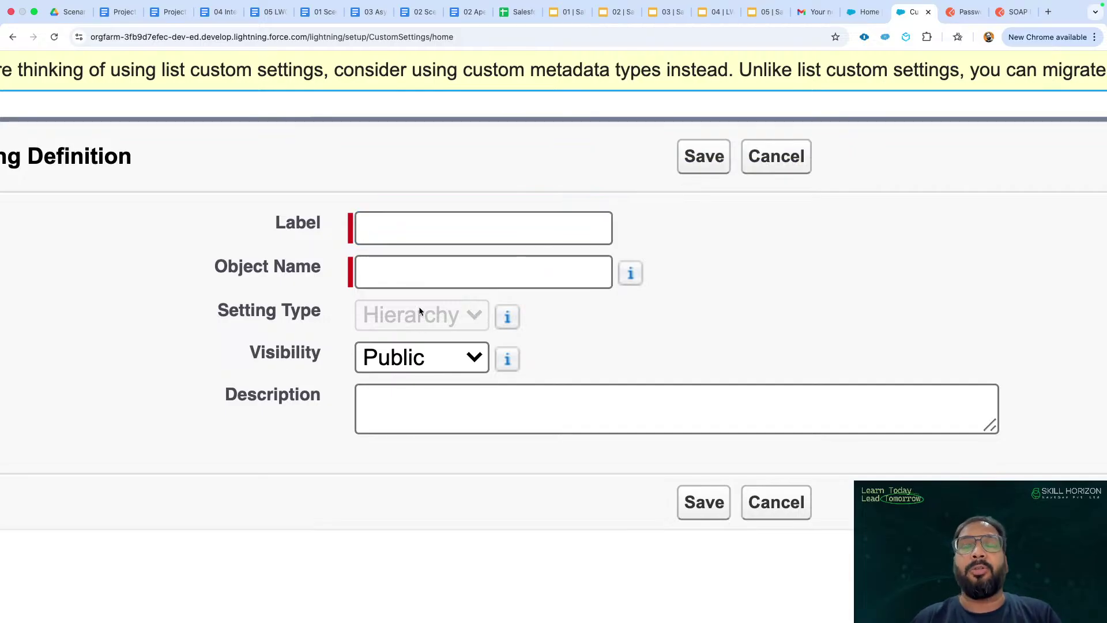
pyautogui.scroll(-5, 423, 327)
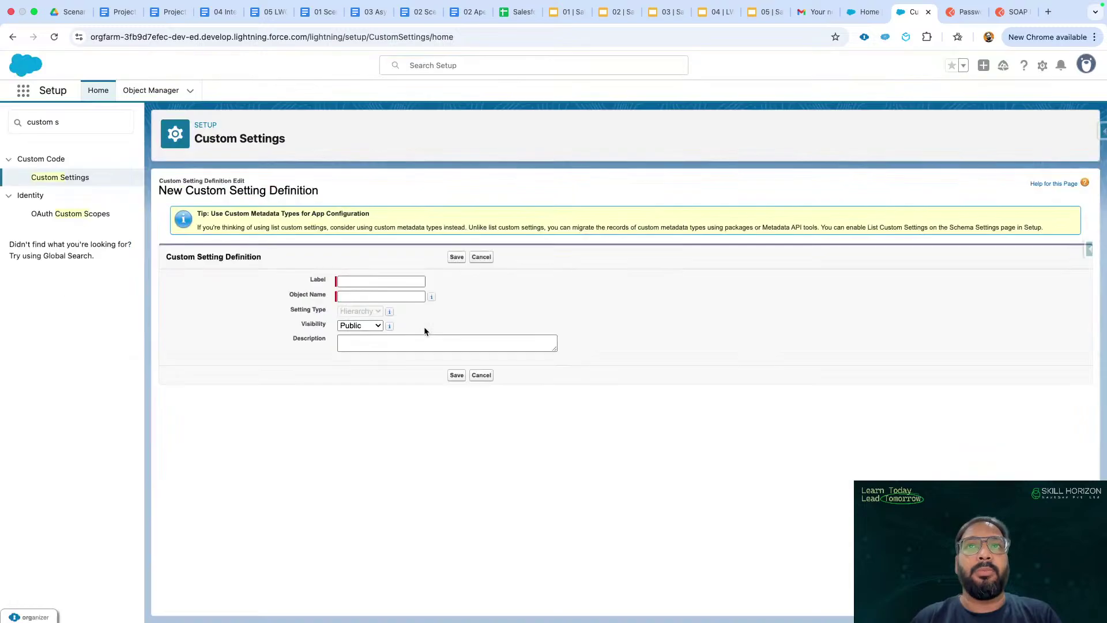
# Cancel the new definition and open Schema Settings via a 'schema sett' Quick Find search
pyautogui.click(480, 257)
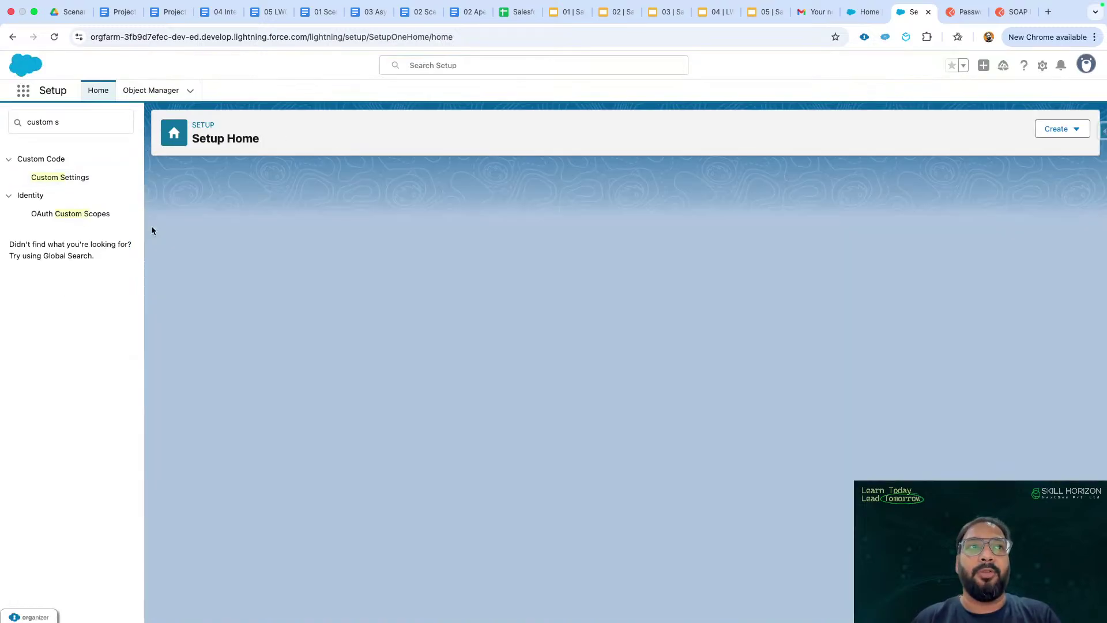
pyautogui.click(64, 121)
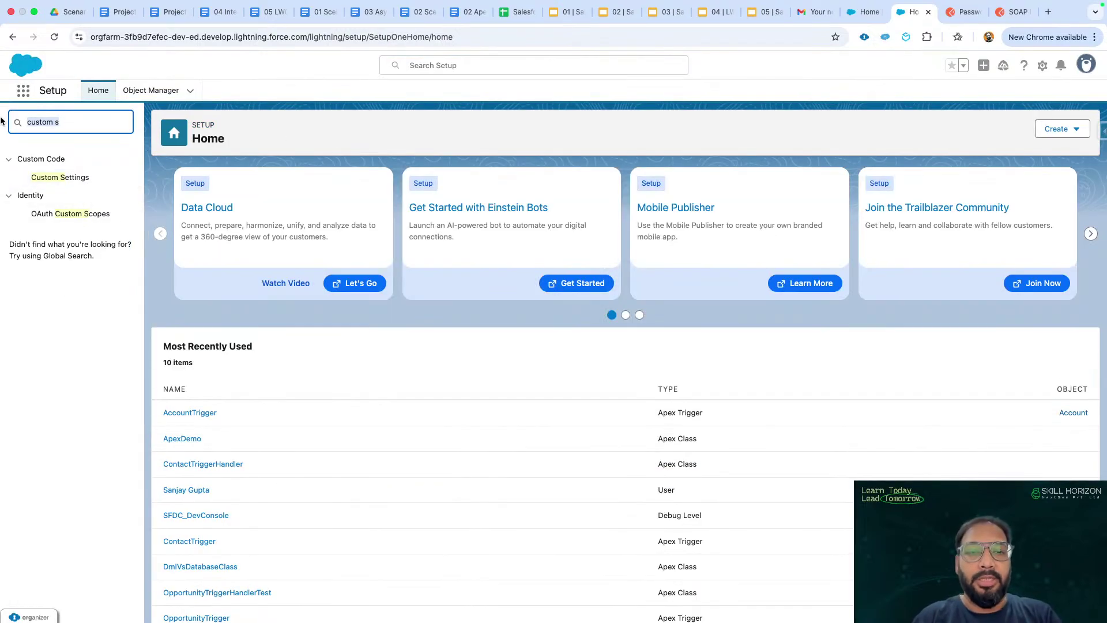
pyautogui.write('schedul')
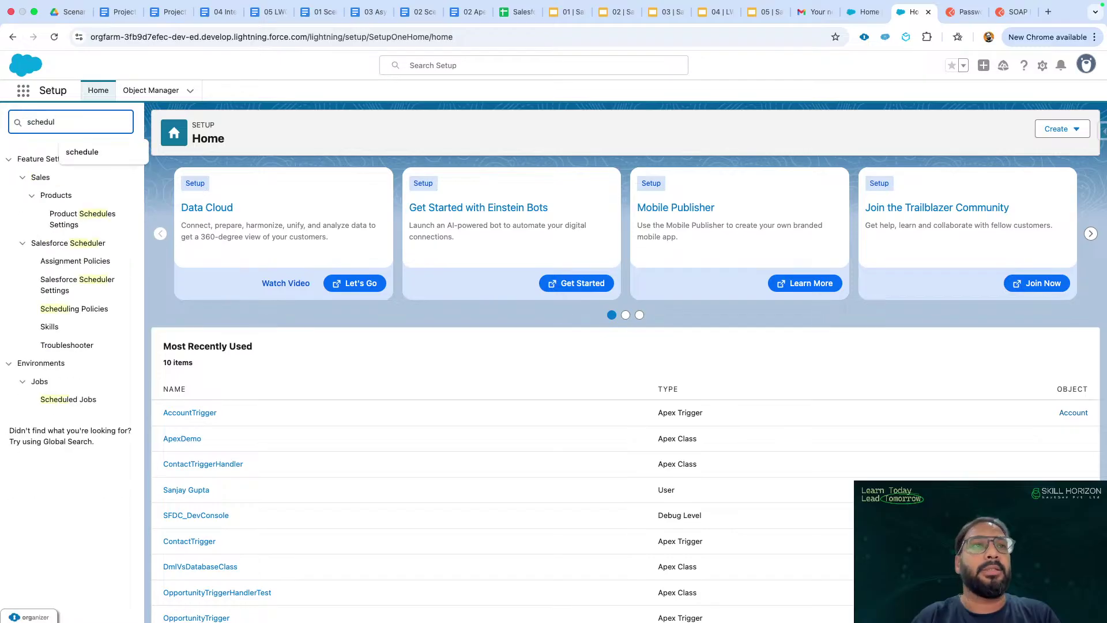
pyautogui.press('BackSpace')
pyautogui.press('BackSpace')
pyautogui.press('BackSpace')
pyautogui.write('ma ')
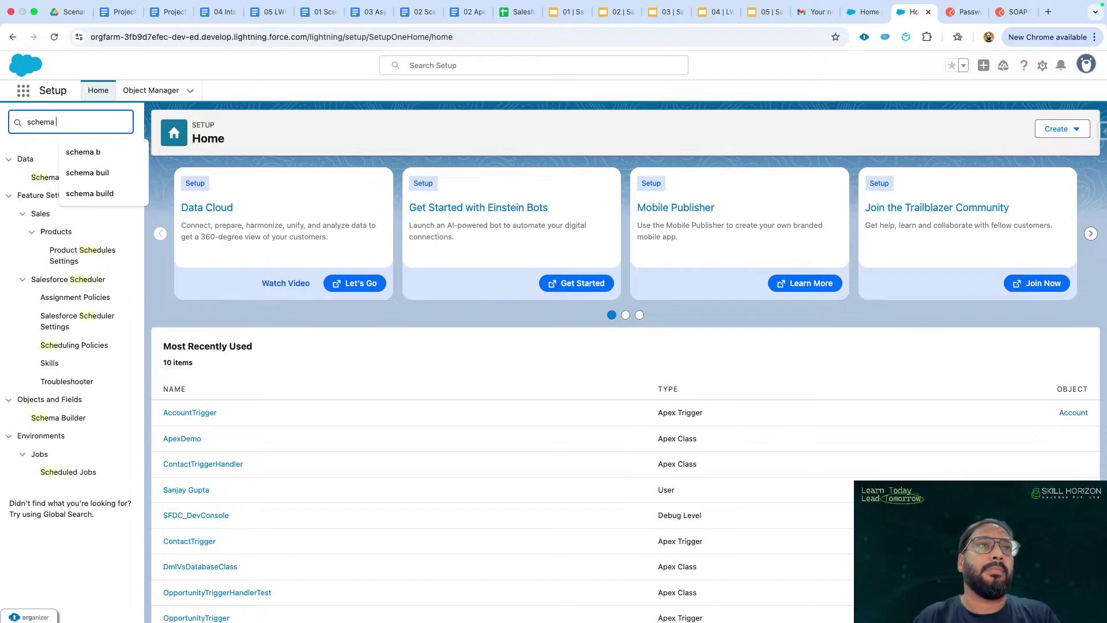
pyautogui.write('sett')
pyautogui.click(65, 178)
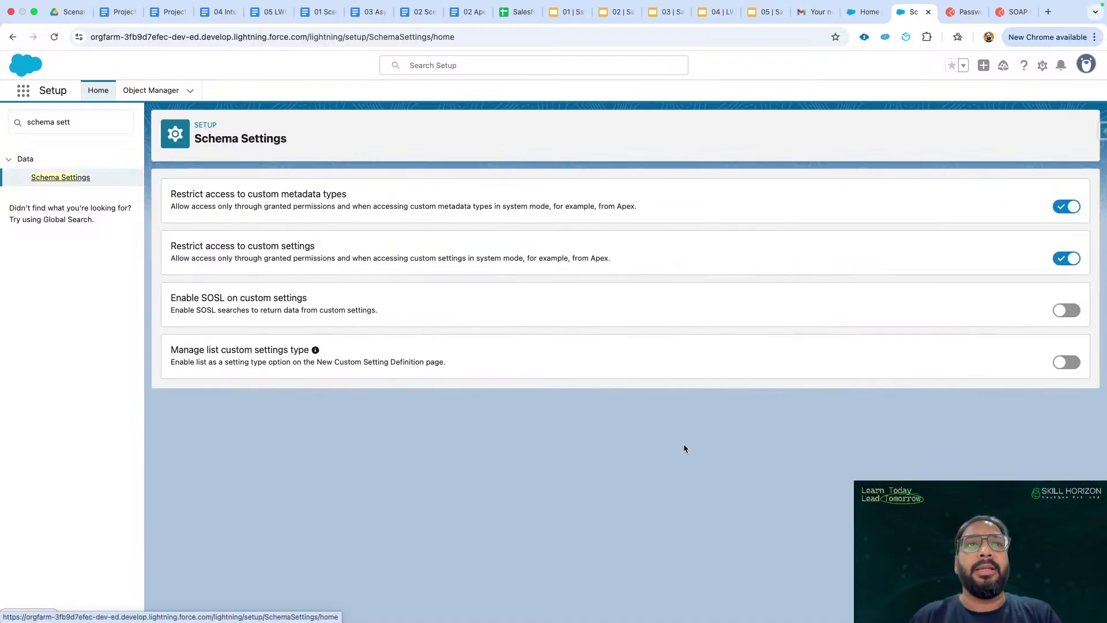
# Enable 'Manage list custom settings type' and return to the Custom Settings page
pyautogui.scroll(5, 261, 354)
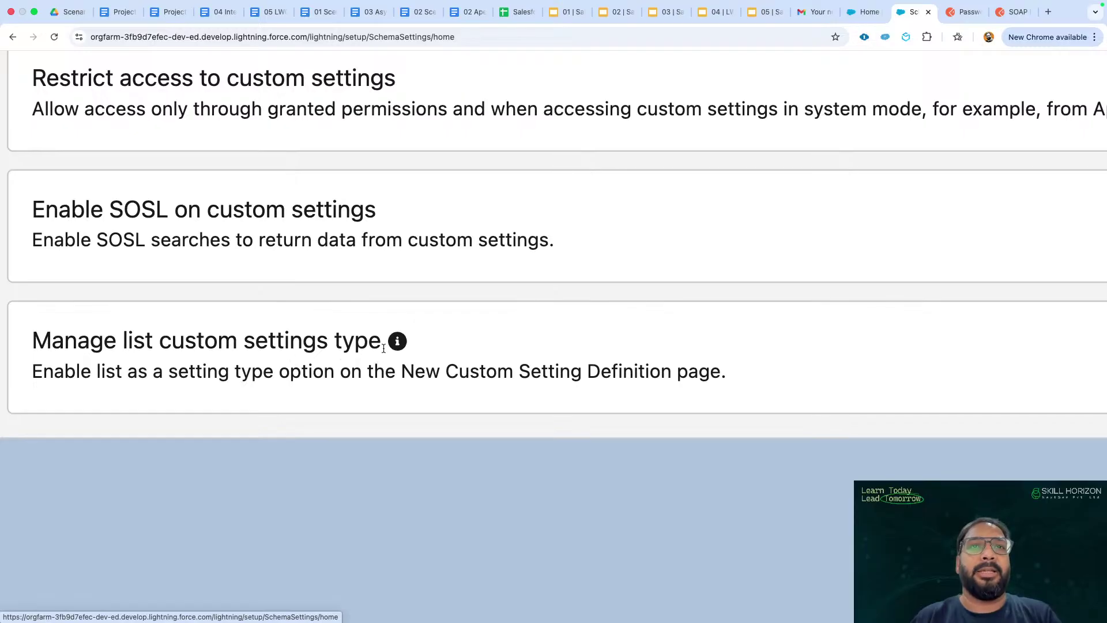
pyautogui.moveTo(399, 345)
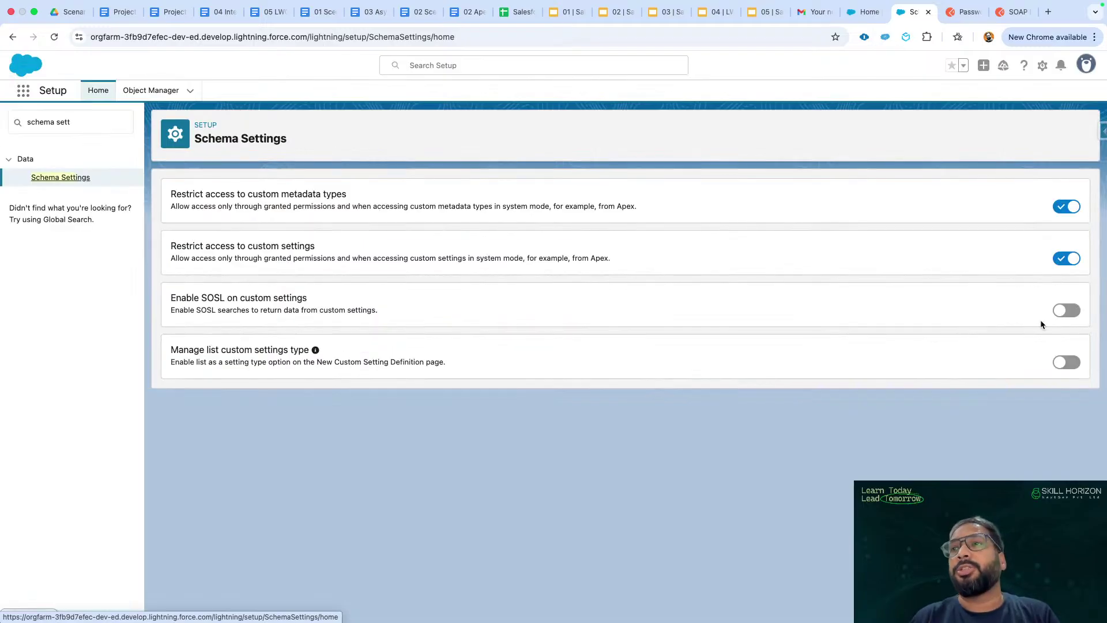
pyautogui.click(1063, 362)
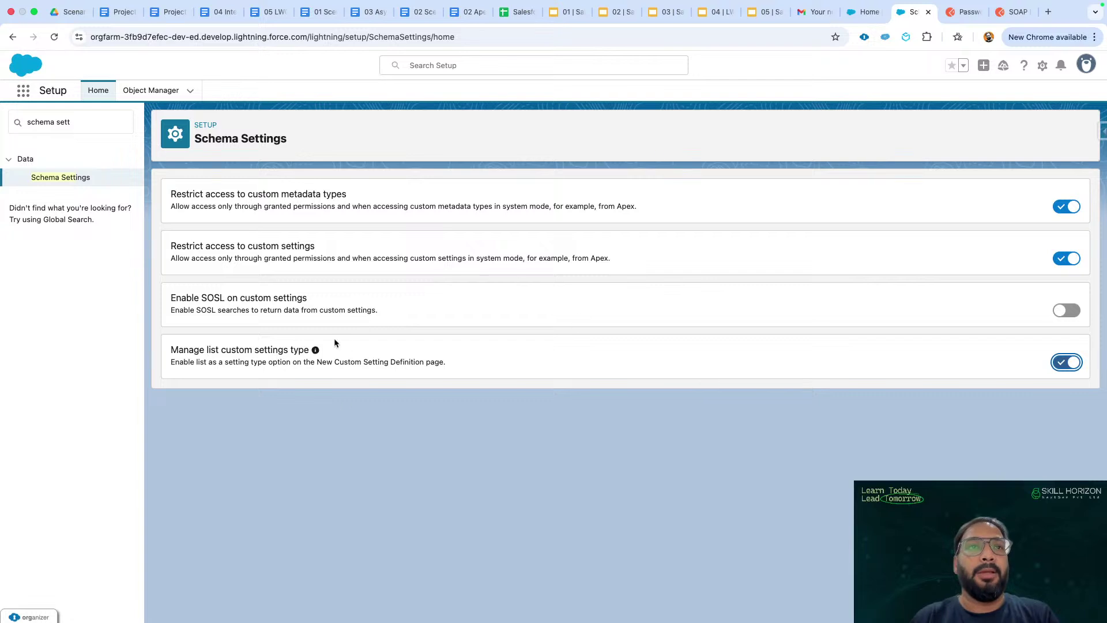
pyautogui.moveTo(110, 122); pyautogui.dragTo(2, 124)
pyautogui.write('cu')
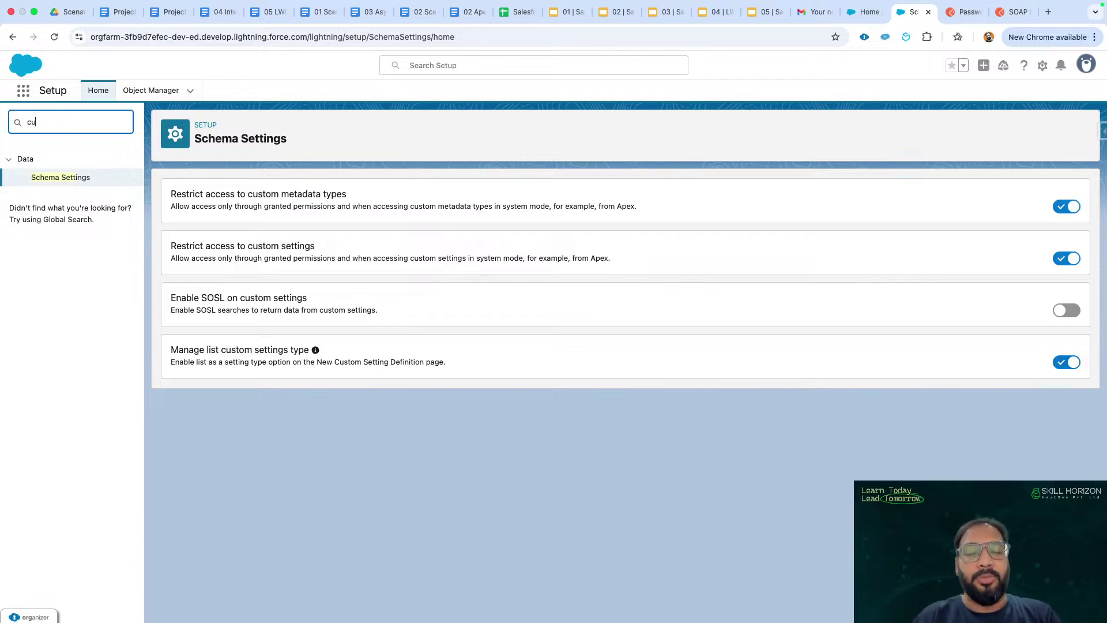
pyautogui.write('stom s')
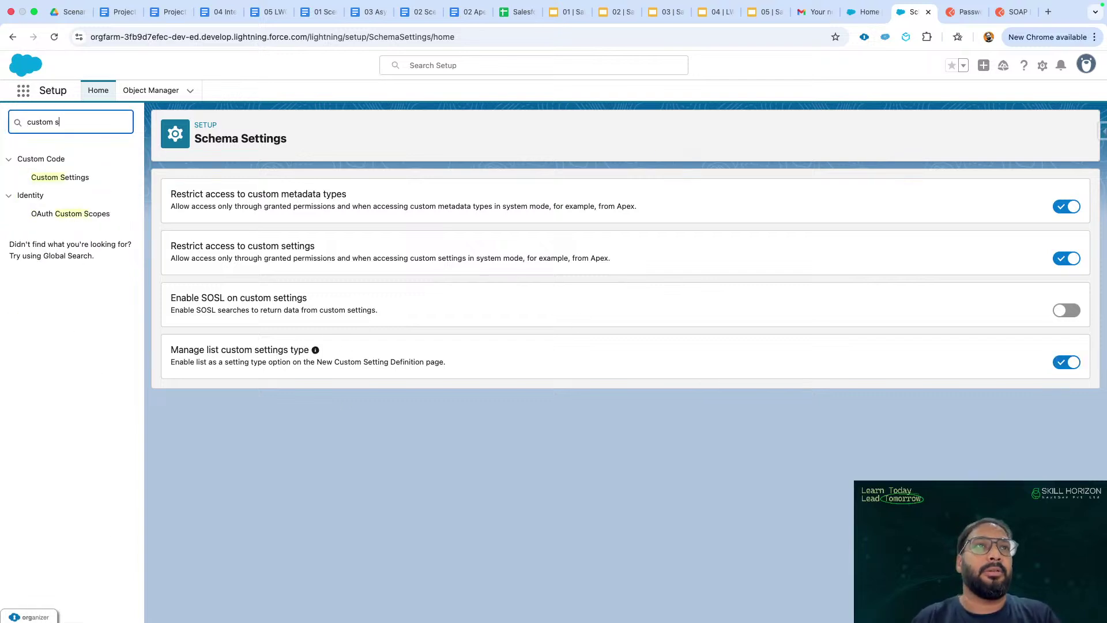
pyautogui.click(60, 177)
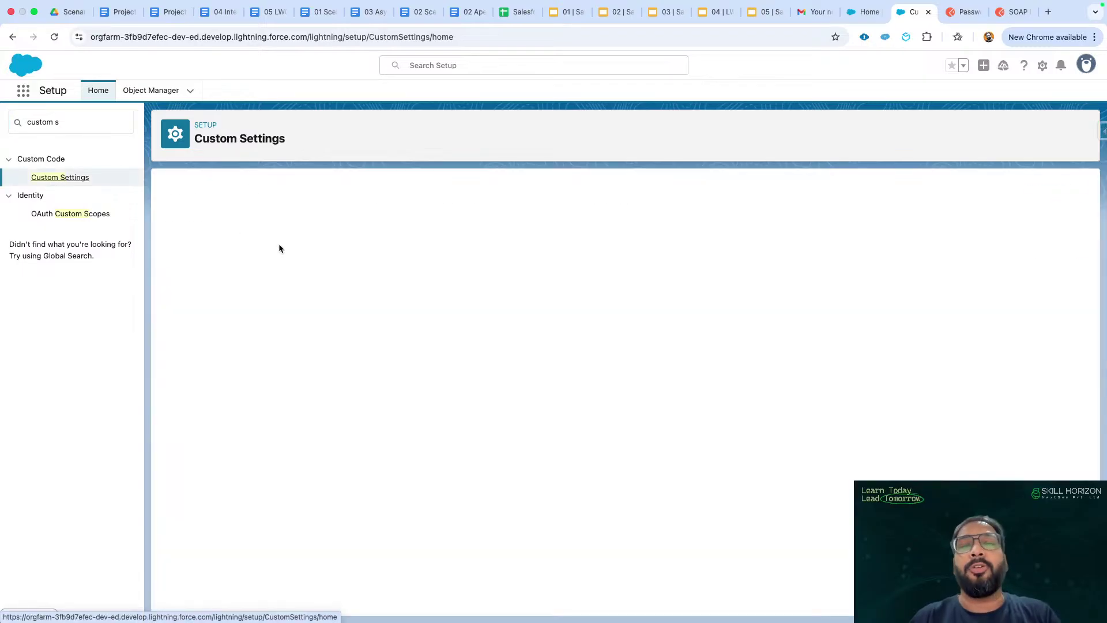
# Start a List-type custom setting with Label 'Demo' and Object Name 'Demo'
pyautogui.click(626, 279)
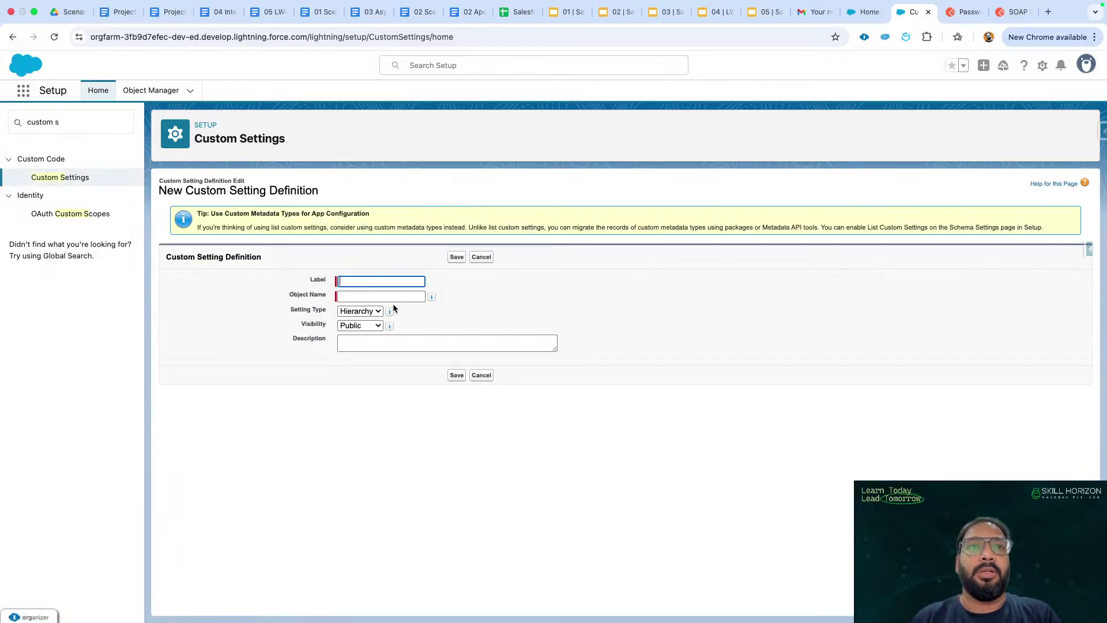
pyautogui.click(357, 312)
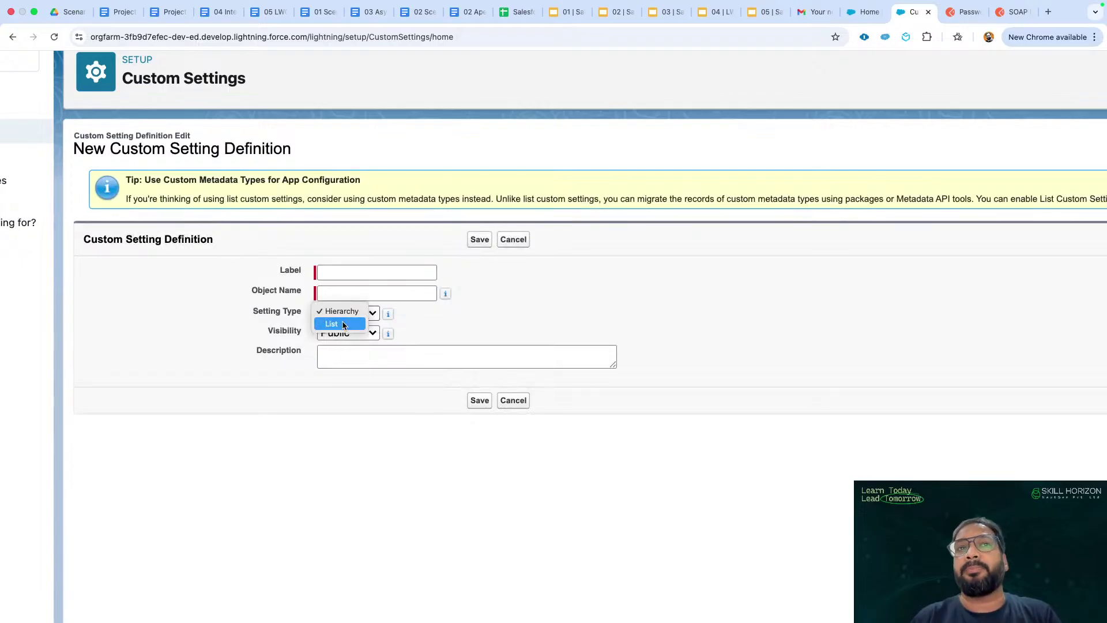
pyautogui.click(342, 324)
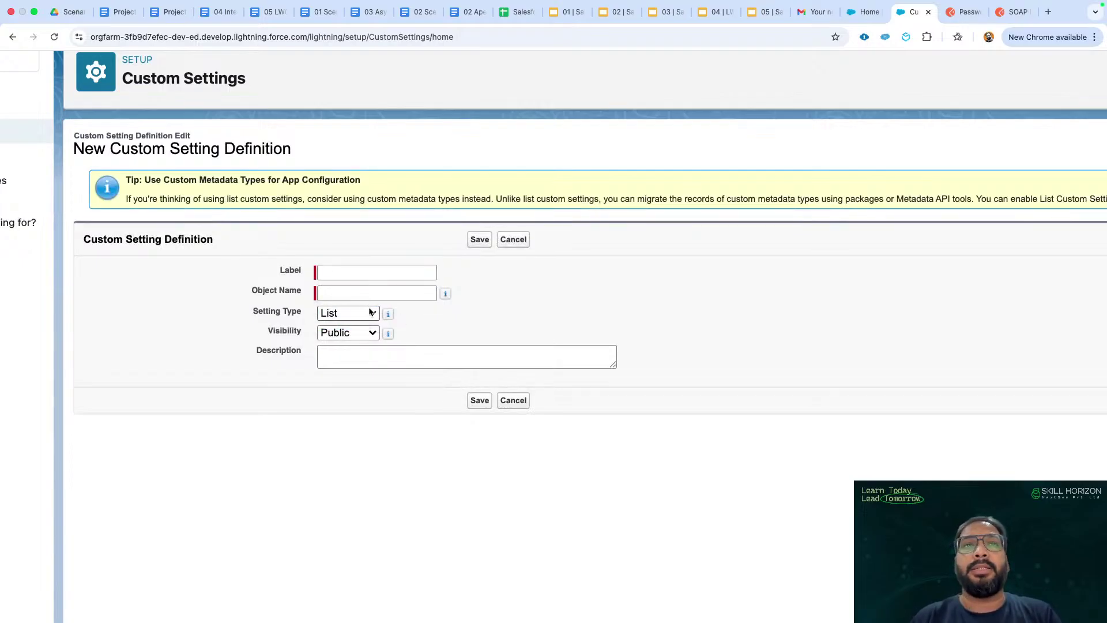
pyautogui.click(339, 276)
pyautogui.write('Demo')
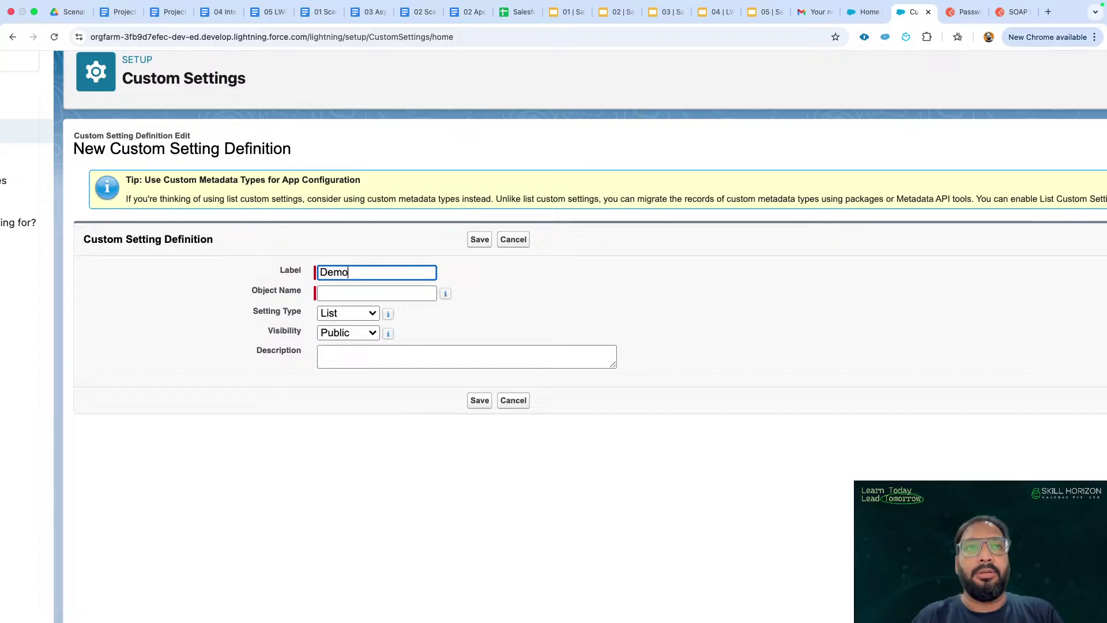
pyautogui.click(334, 295)
pyautogui.write('Demo')
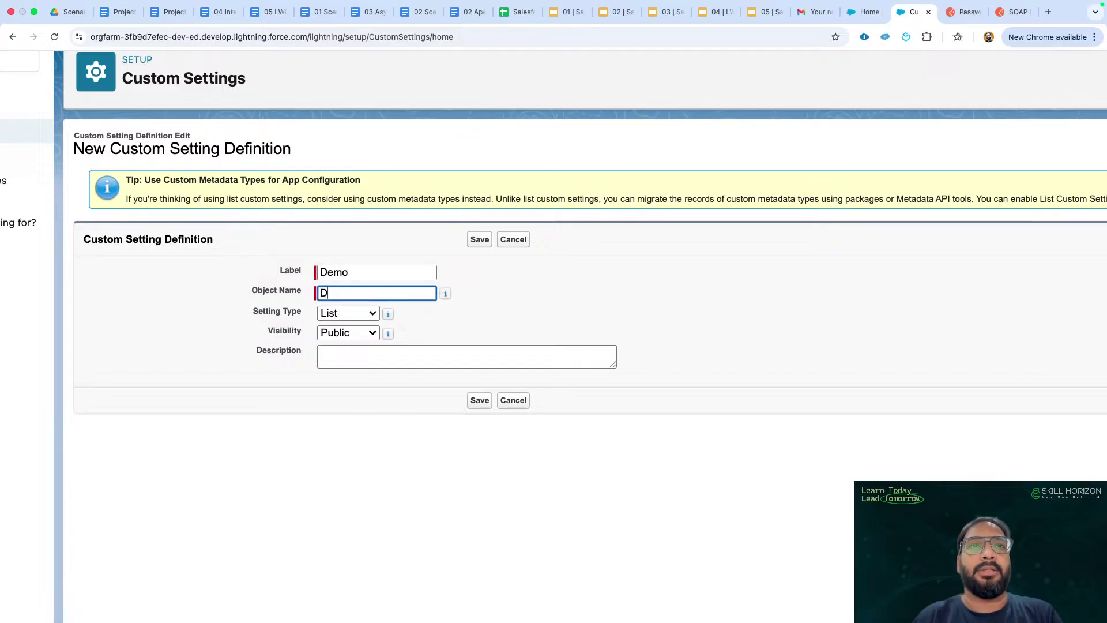
pyautogui.press('BackSpace')
pyautogui.press('BackSpace')
pyautogui.press('BackSpace')
pyautogui.press('BackSpace')
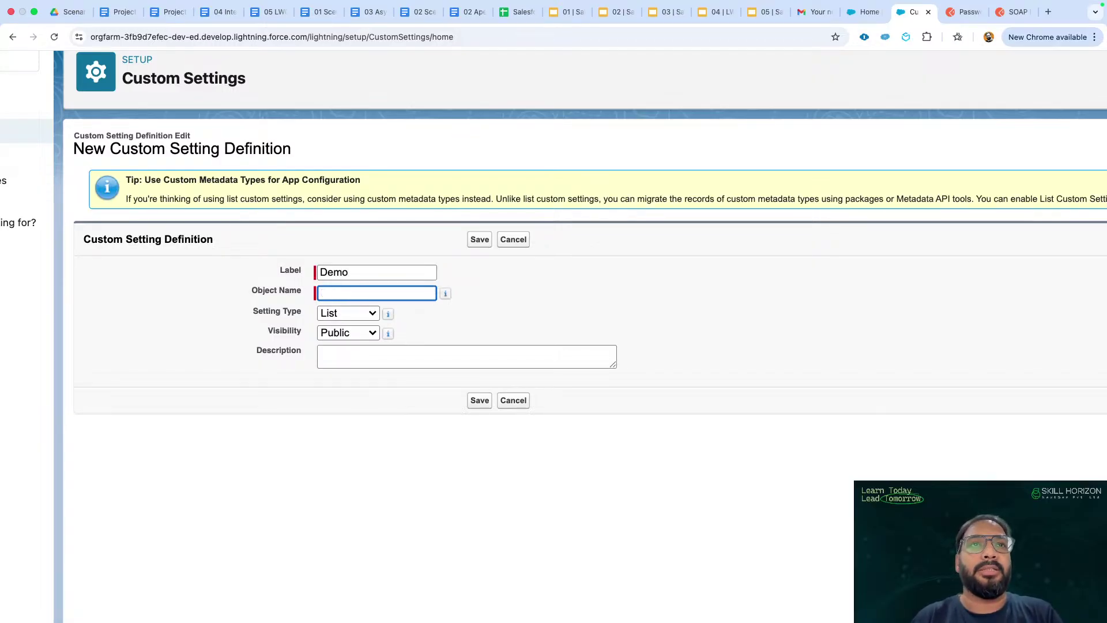
pyautogui.write('Demo')
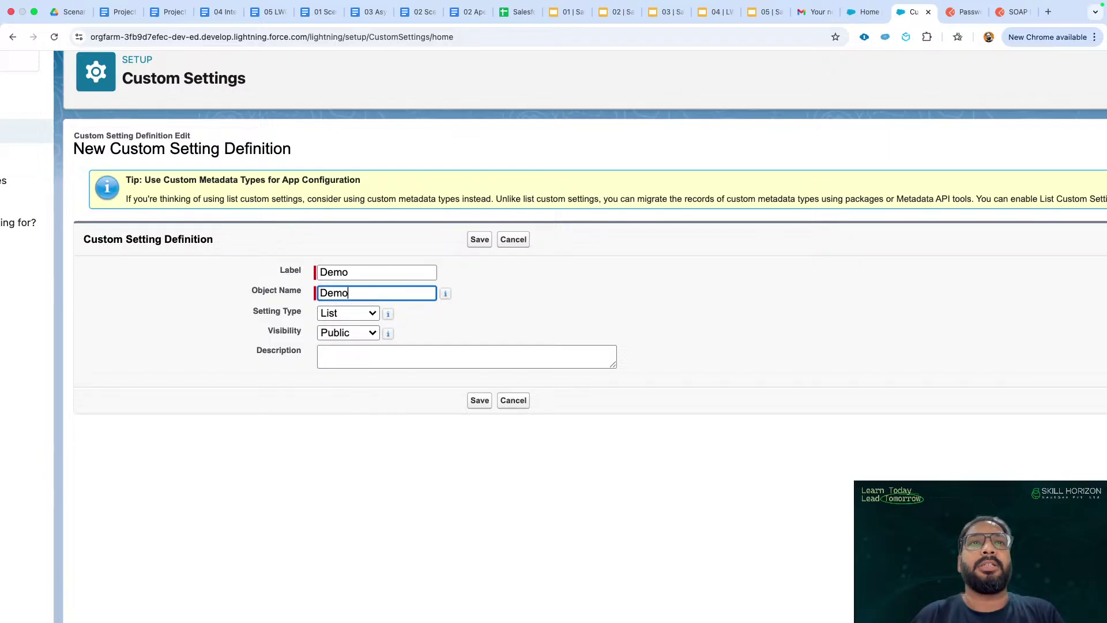
pyautogui.click(440, 336)
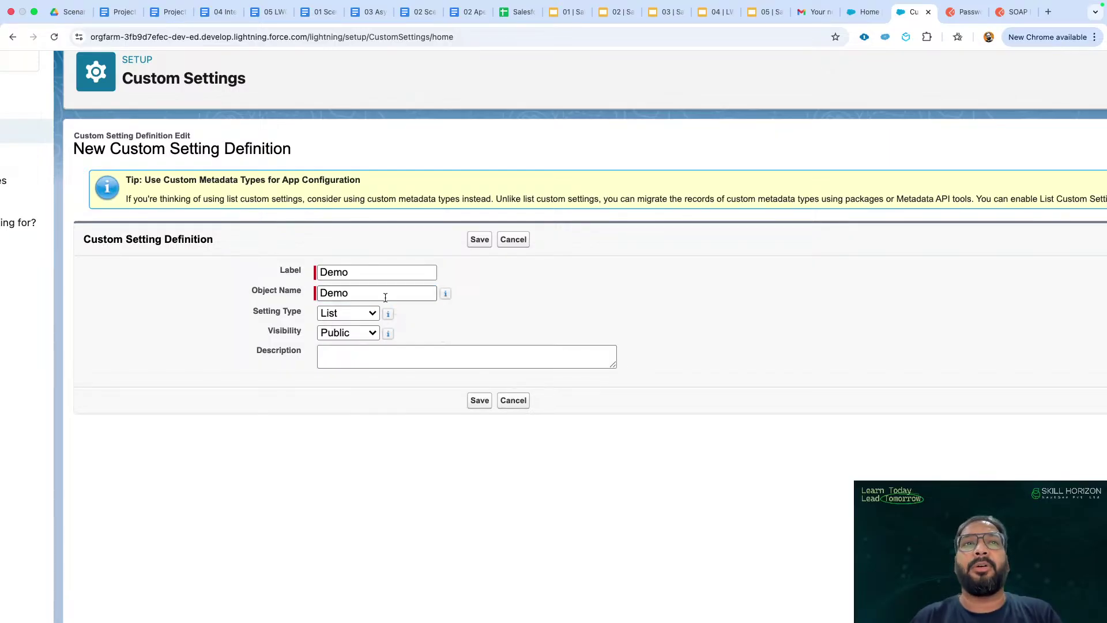
pyautogui.moveTo(444, 295)
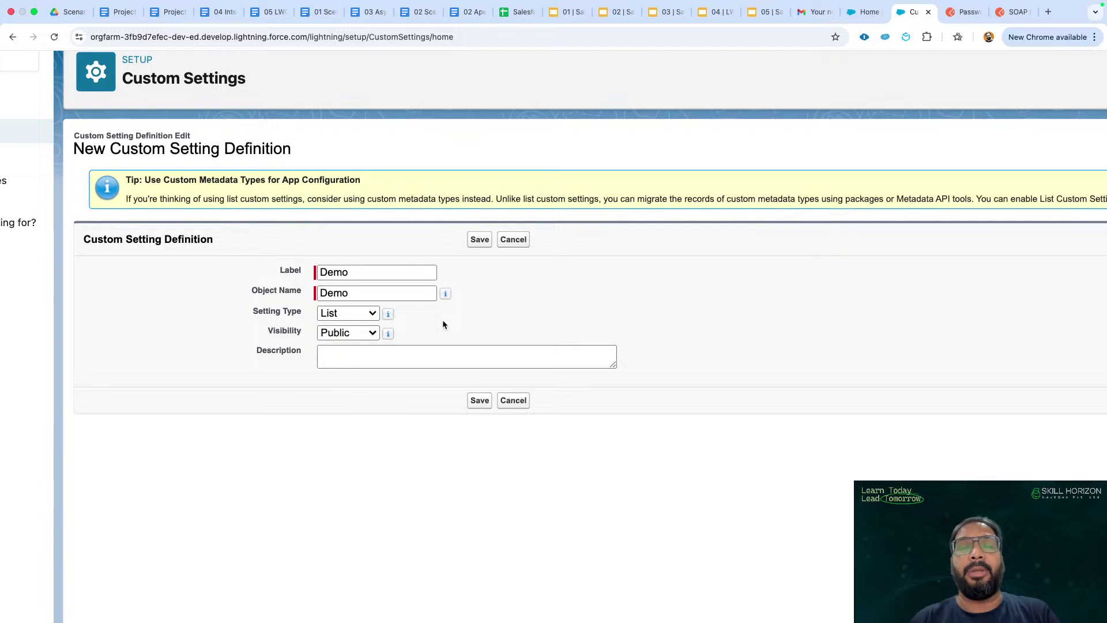
pyautogui.click(478, 401)
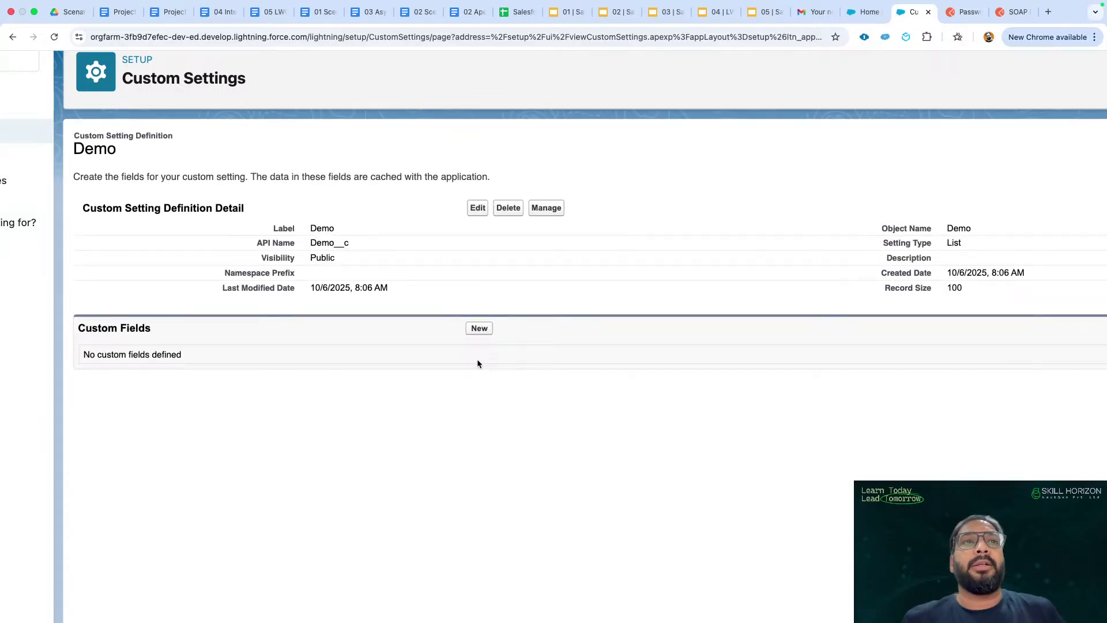
pyautogui.scroll(1, 505, 357)
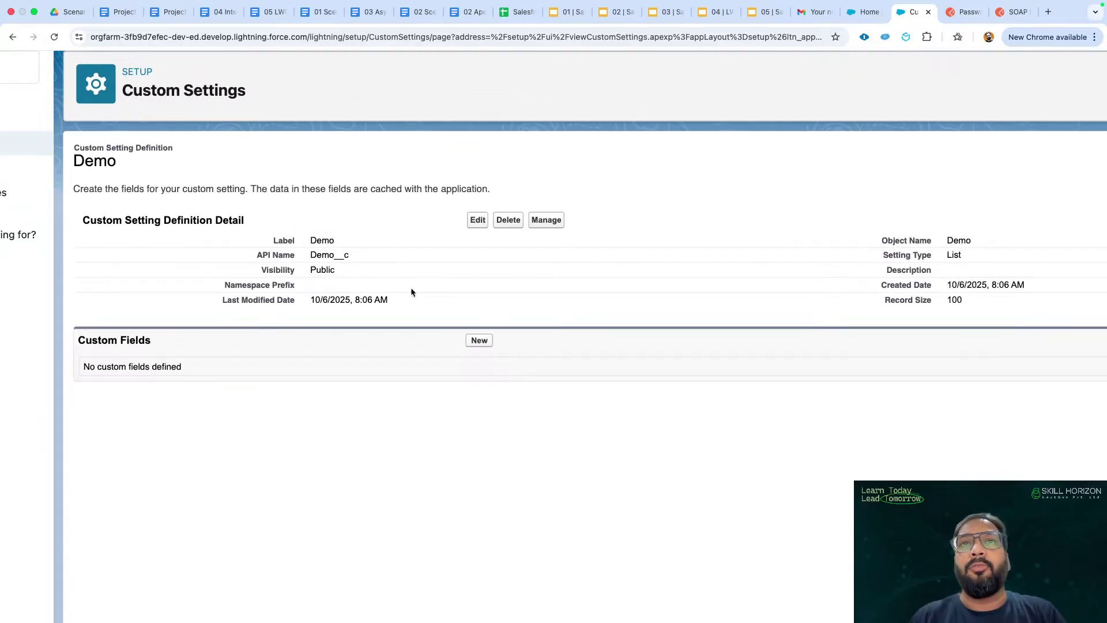
pyautogui.scroll(-2, 405, 292)
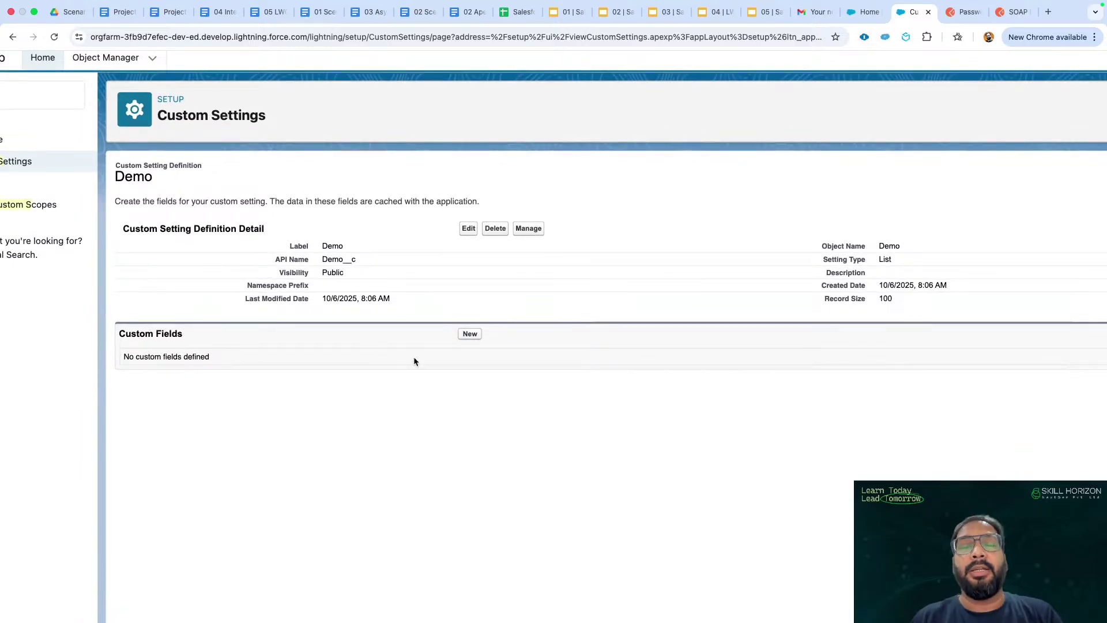
pyautogui.press('super+Tab')
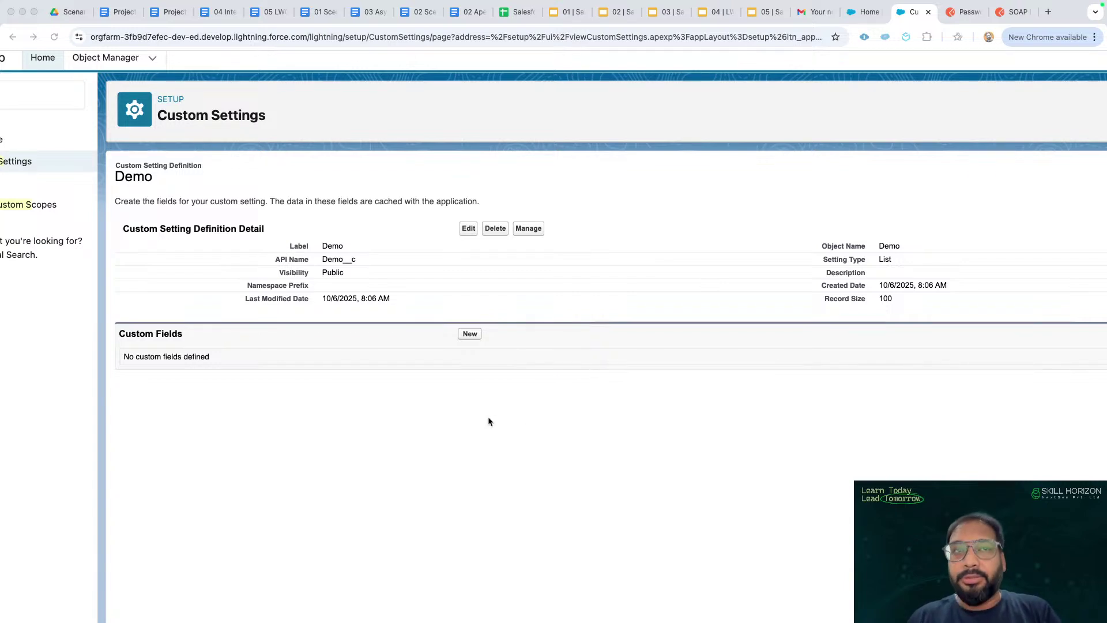
pyautogui.click(332, 352)
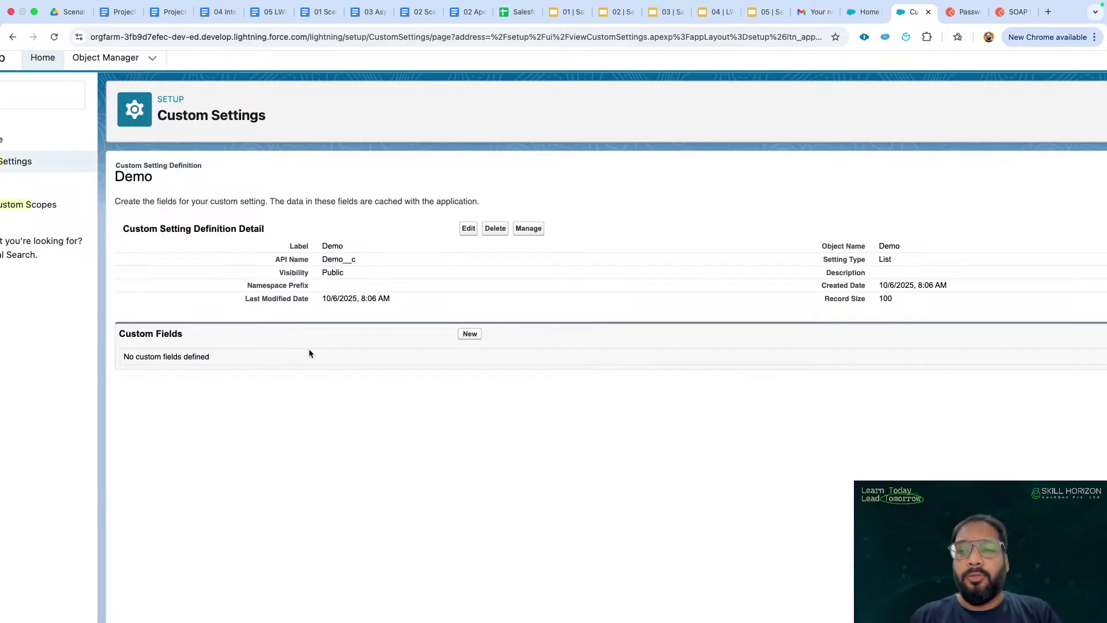
# Create a Checkbox field labelled 'isActive' (isActive__c) on the Demo setting
pyautogui.click(470, 334)
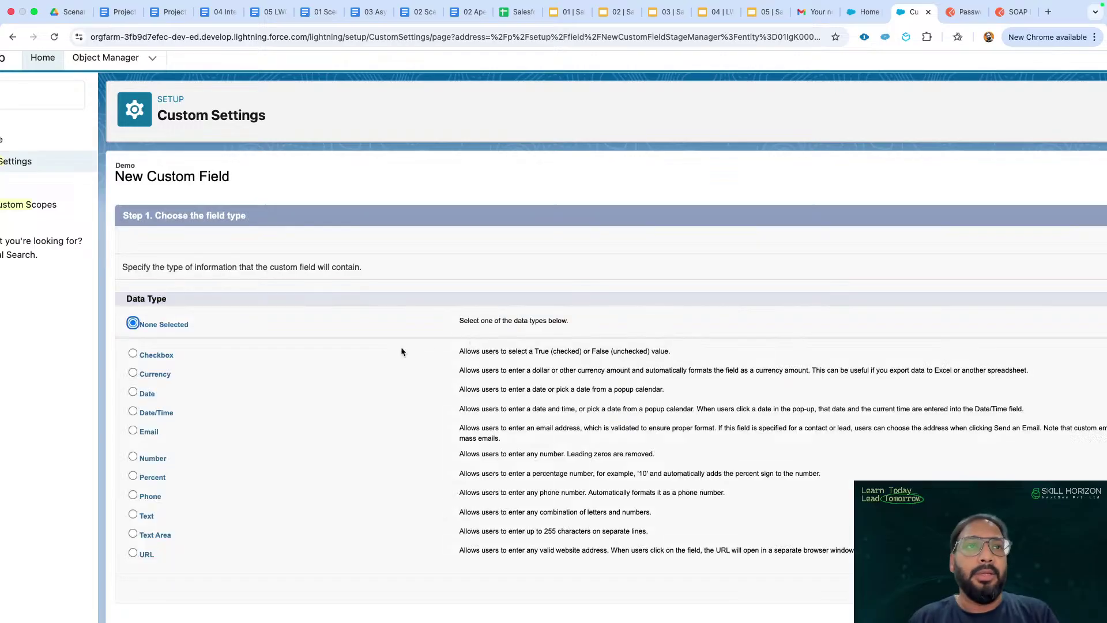
pyautogui.scroll(-2, 348, 374)
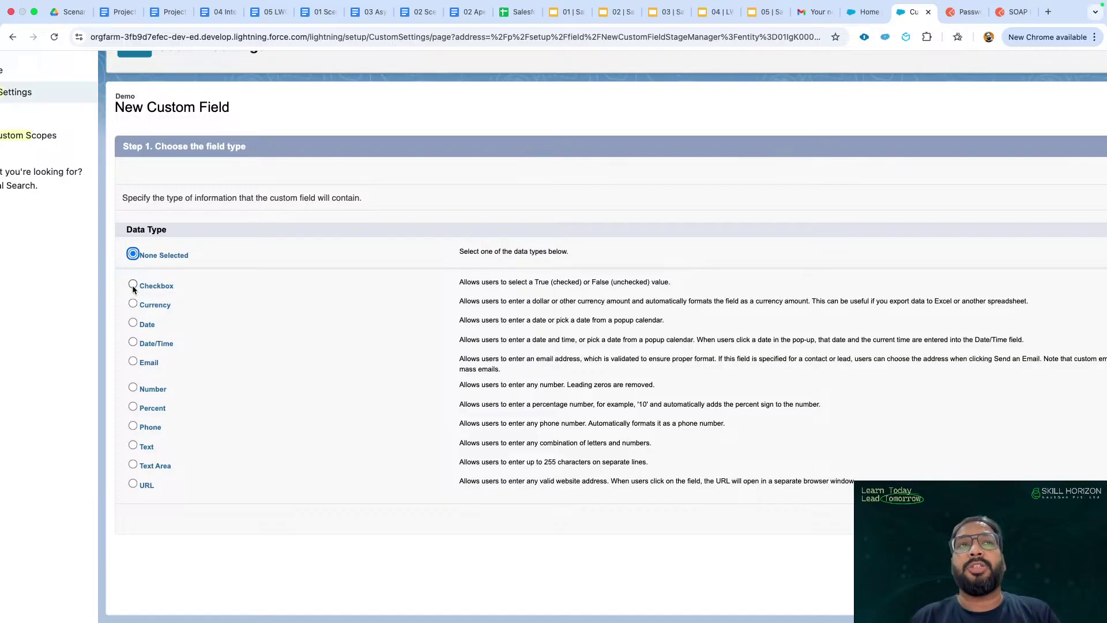
pyautogui.scroll(-3, 679, 464)
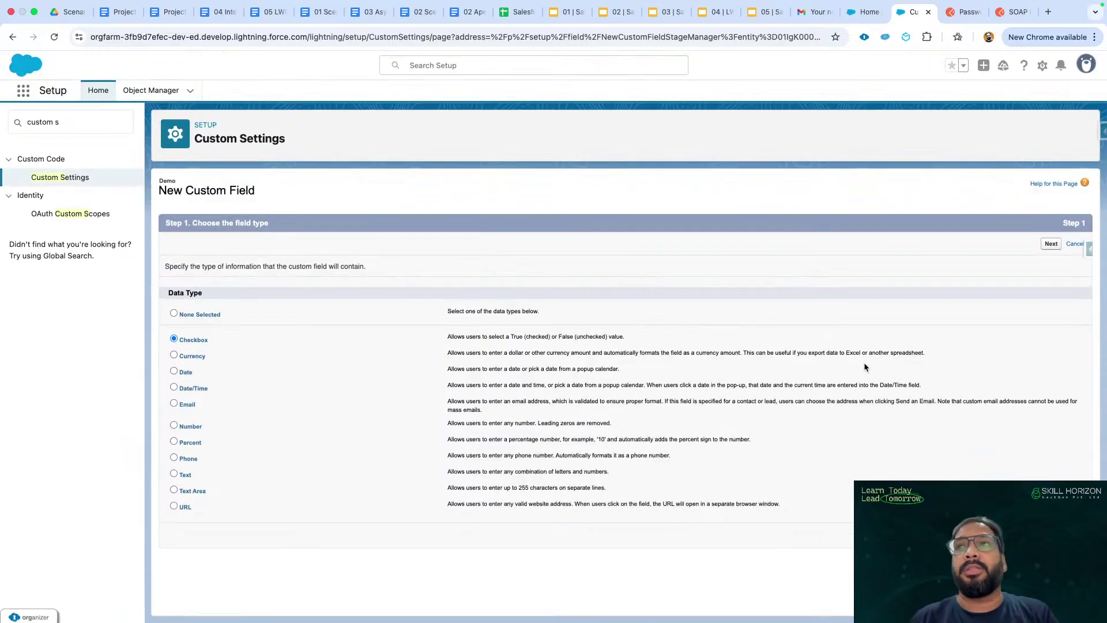
pyautogui.click(1051, 244)
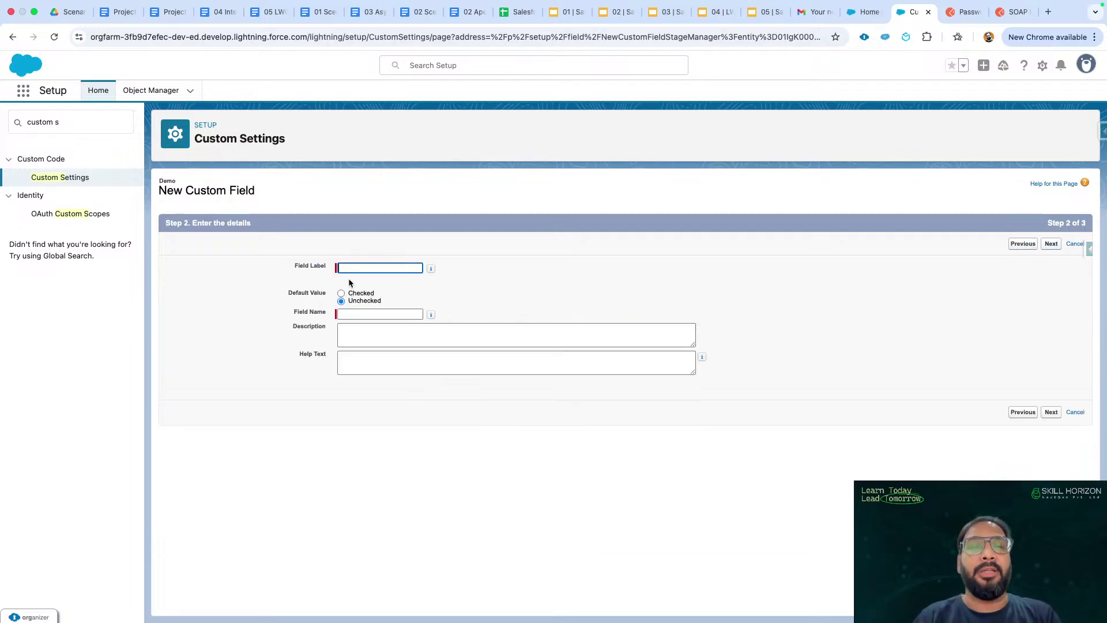
pyautogui.write('isActive')
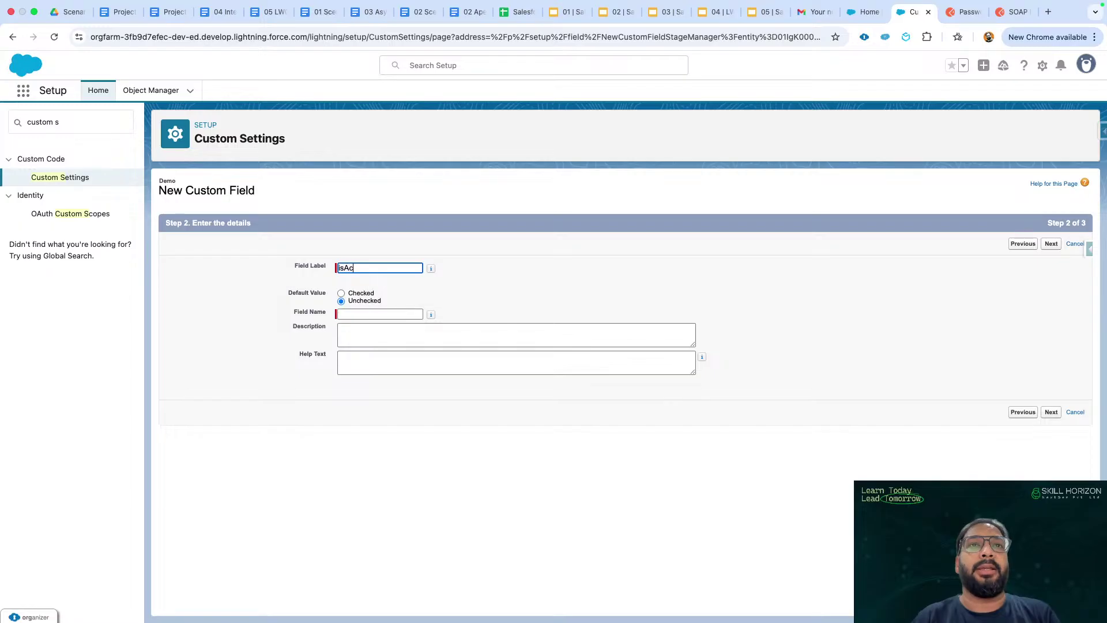
pyautogui.click(444, 310)
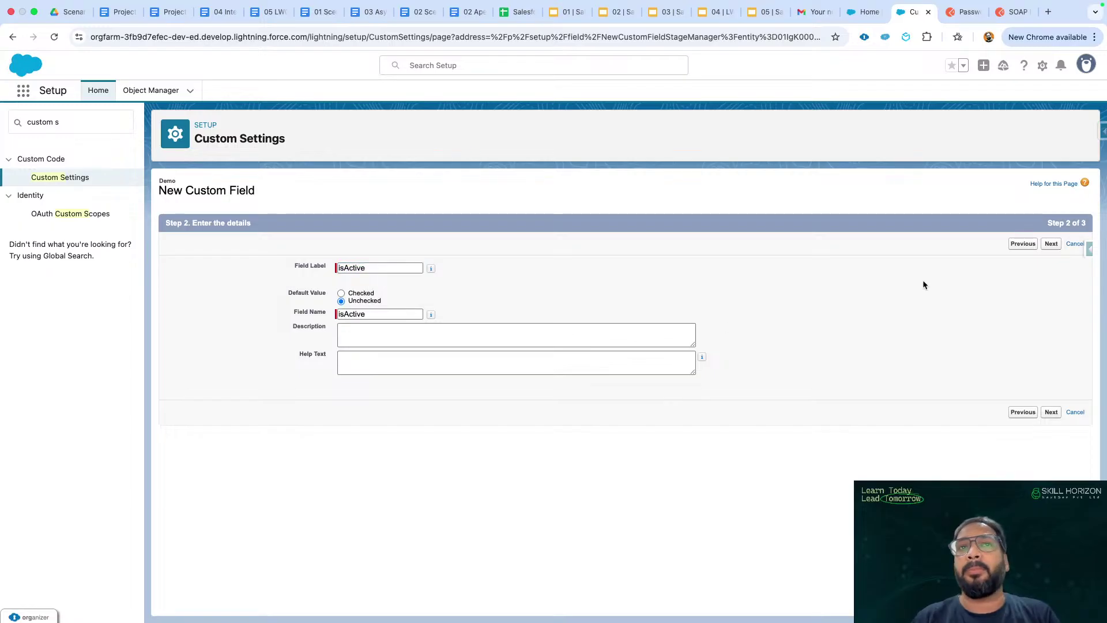
pyautogui.click(1051, 244)
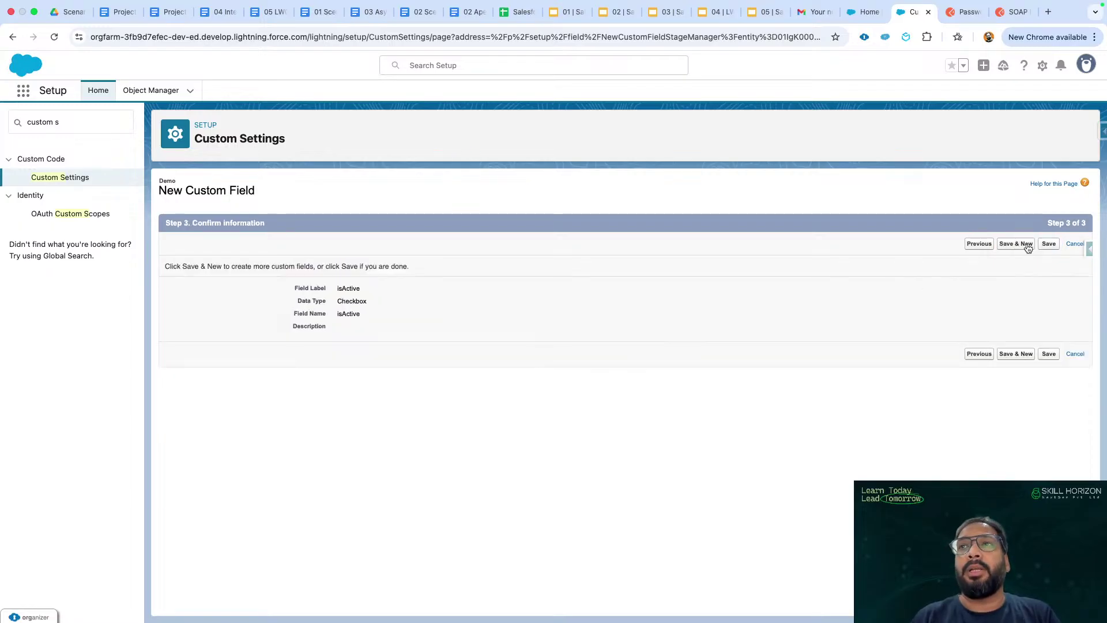
pyautogui.click(1048, 244)
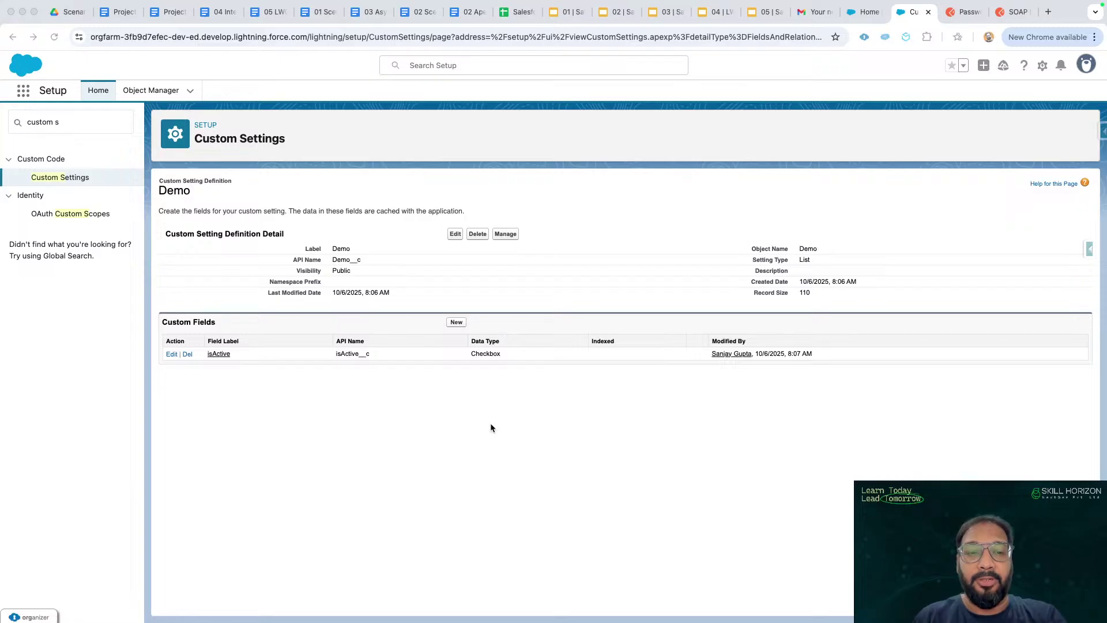
pyautogui.click(457, 324)
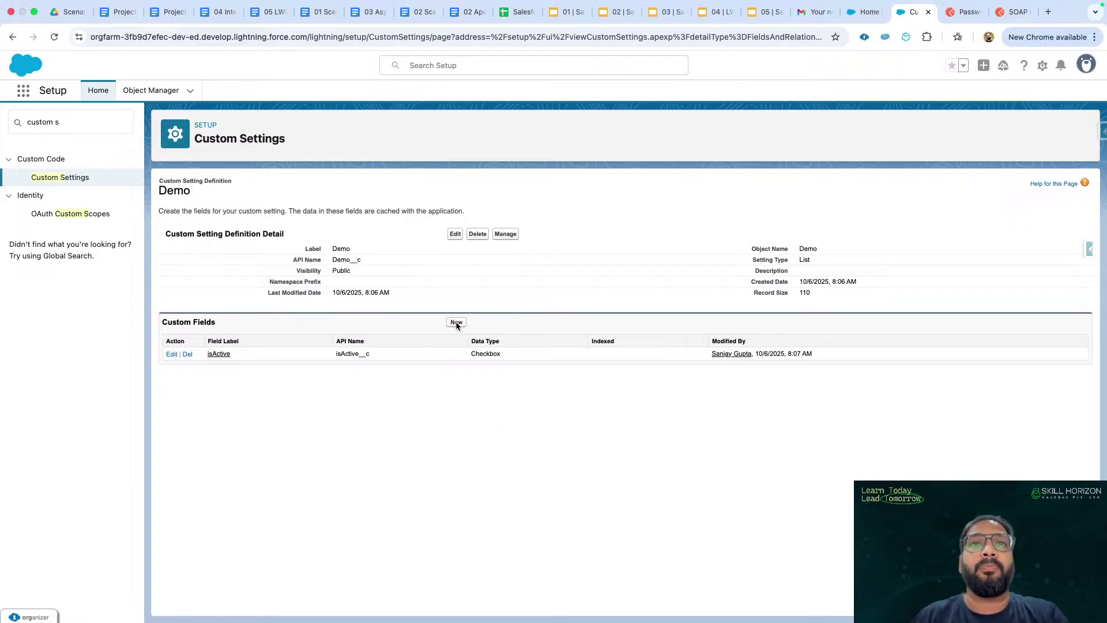
# Create a Text field labelled 'Name' with length 50 (Name__c) on the Demo setting
pyautogui.click(456, 322)
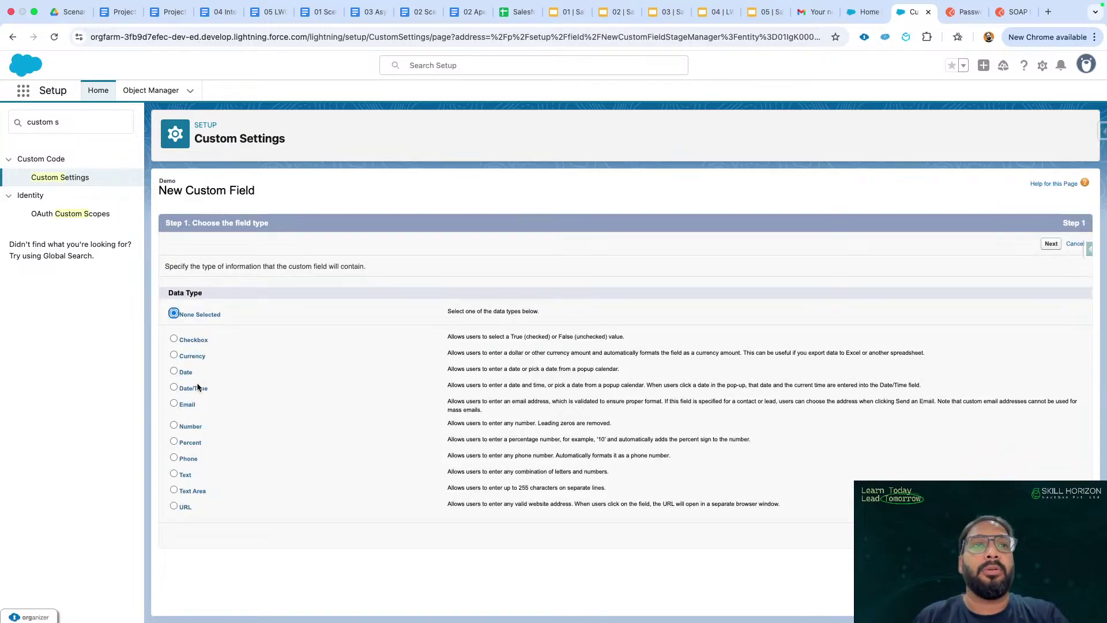
pyautogui.click(189, 477)
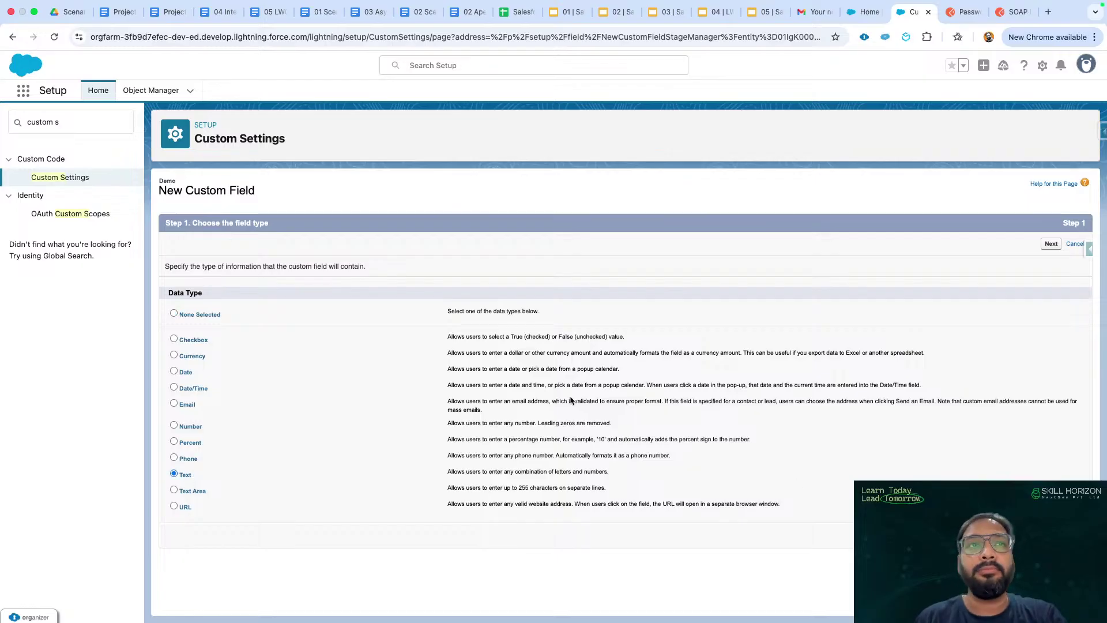
pyautogui.click(384, 269)
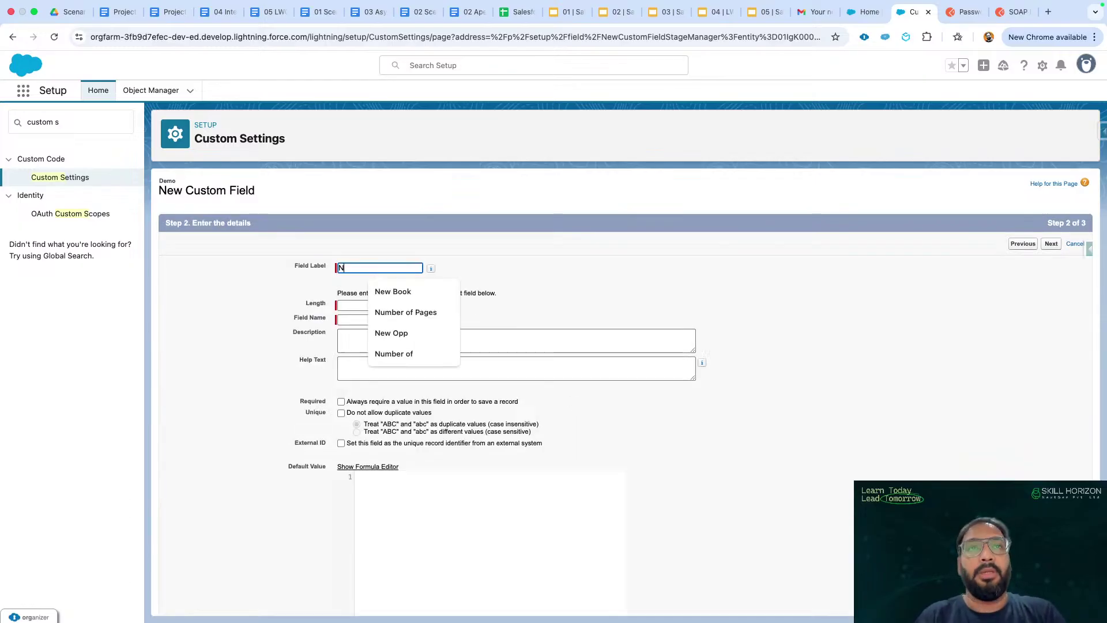
pyautogui.write('Name')
pyautogui.click(372, 306)
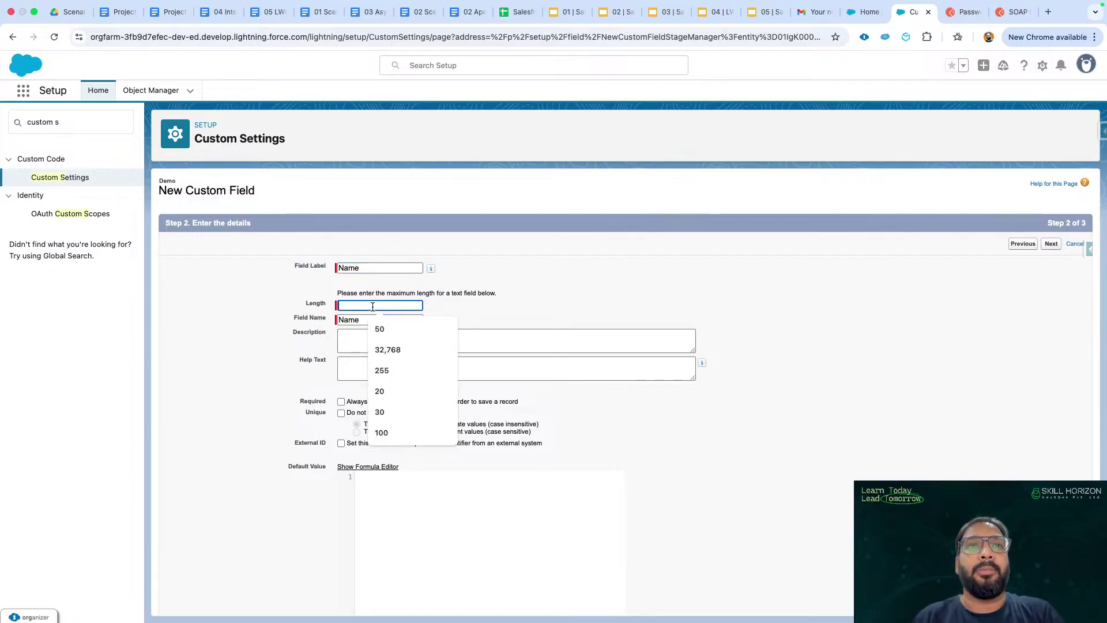
pyautogui.click(380, 329)
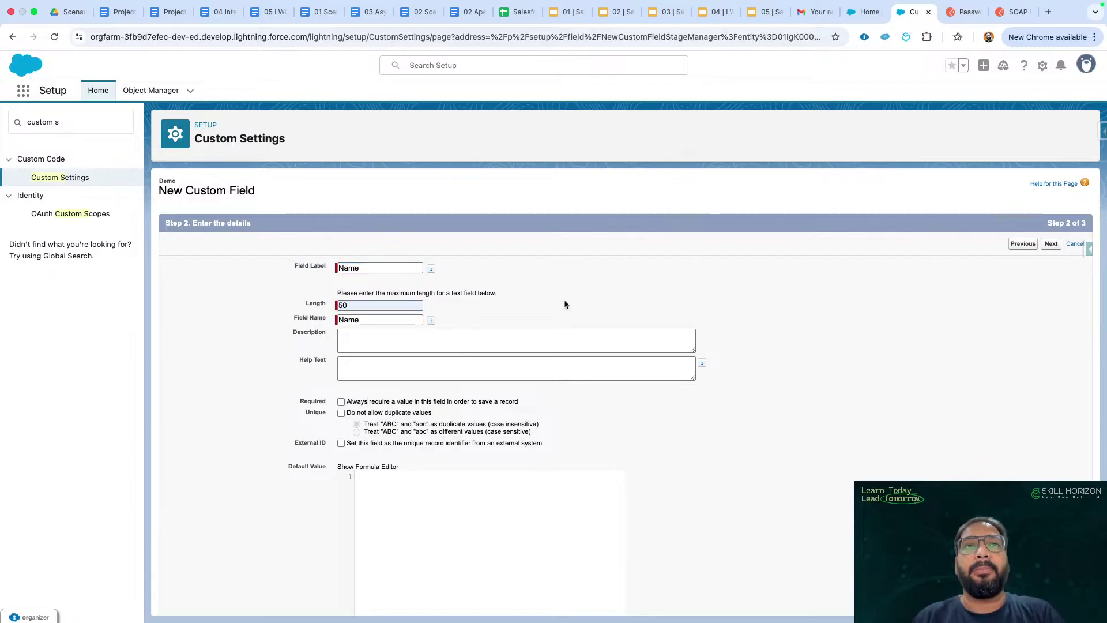
pyautogui.click(1051, 243)
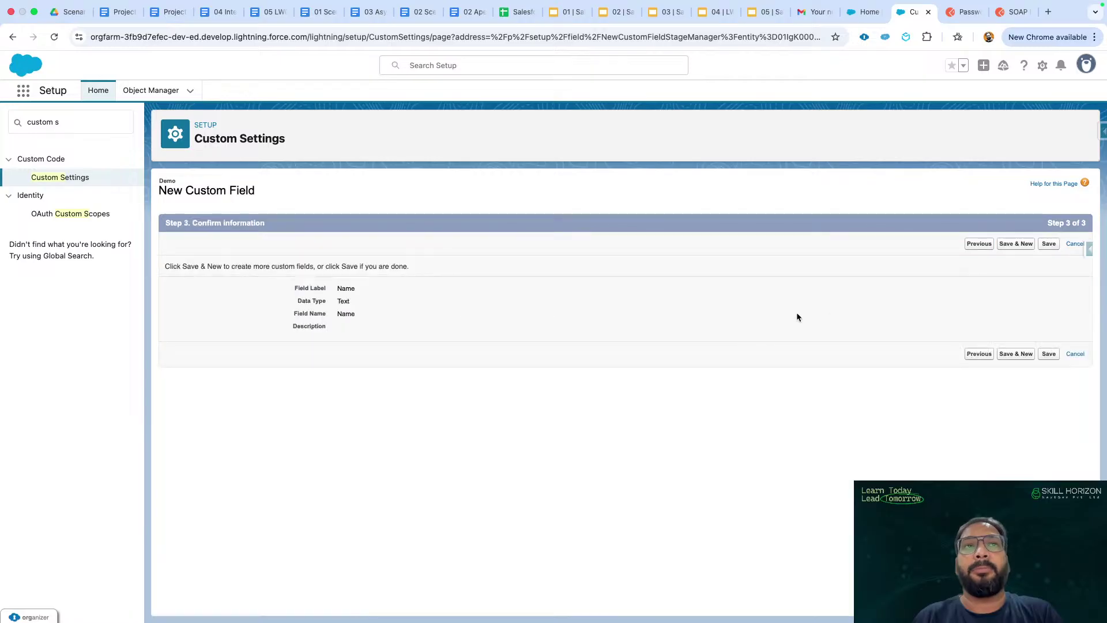
pyautogui.click(1048, 243)
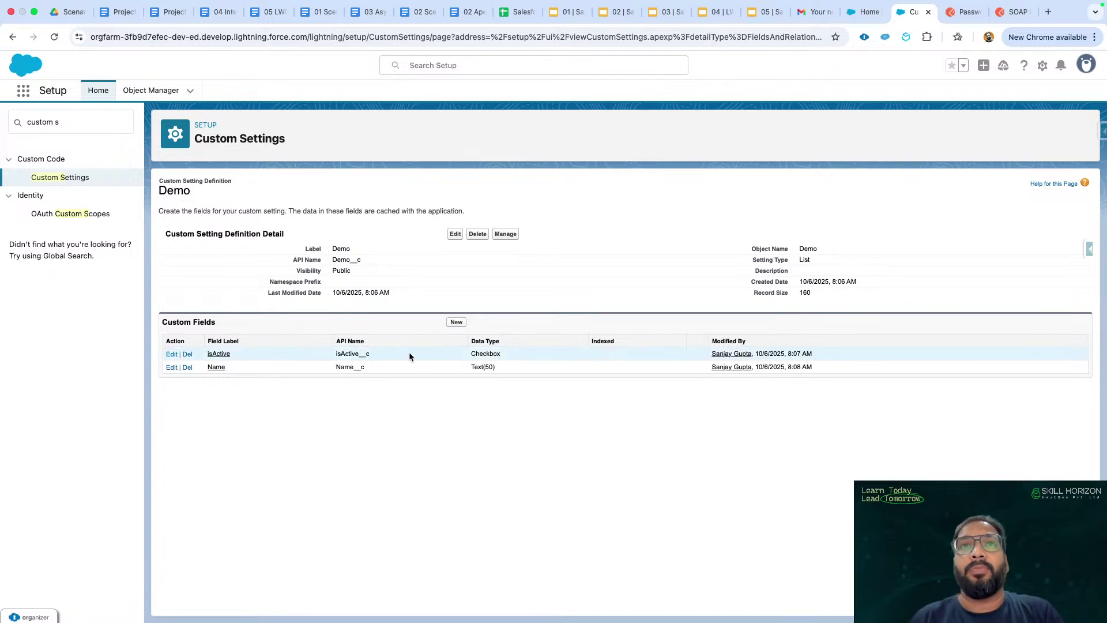
# Save a Demo record 'Record 1' with isActive checked and Name 'Test 101'
pyautogui.click(506, 234)
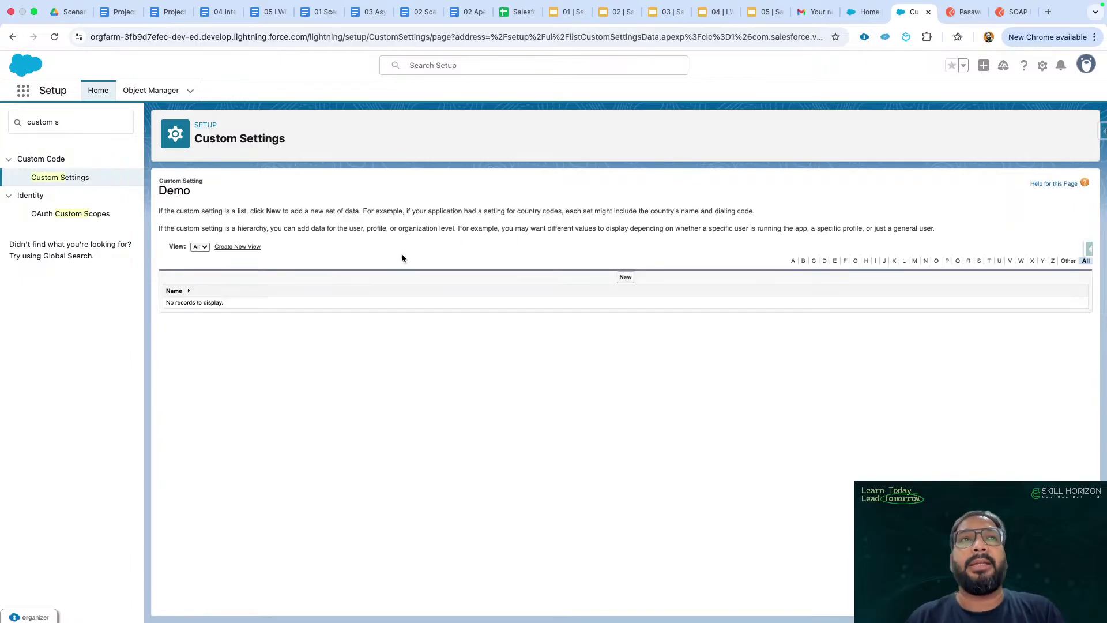
pyautogui.click(625, 278)
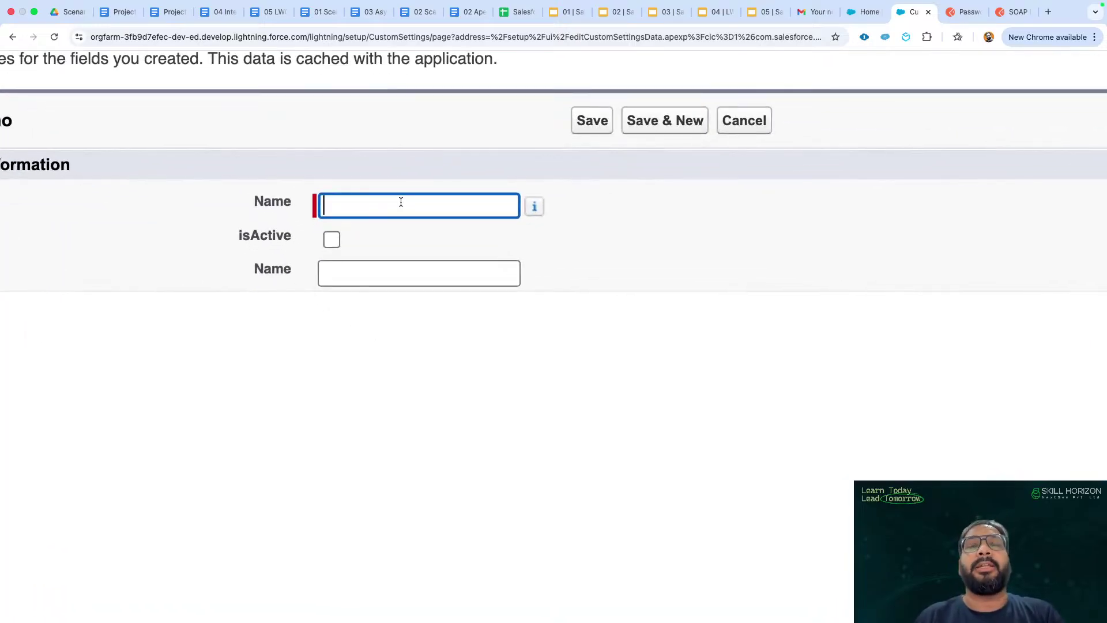
pyautogui.scroll(-1, 457, 255)
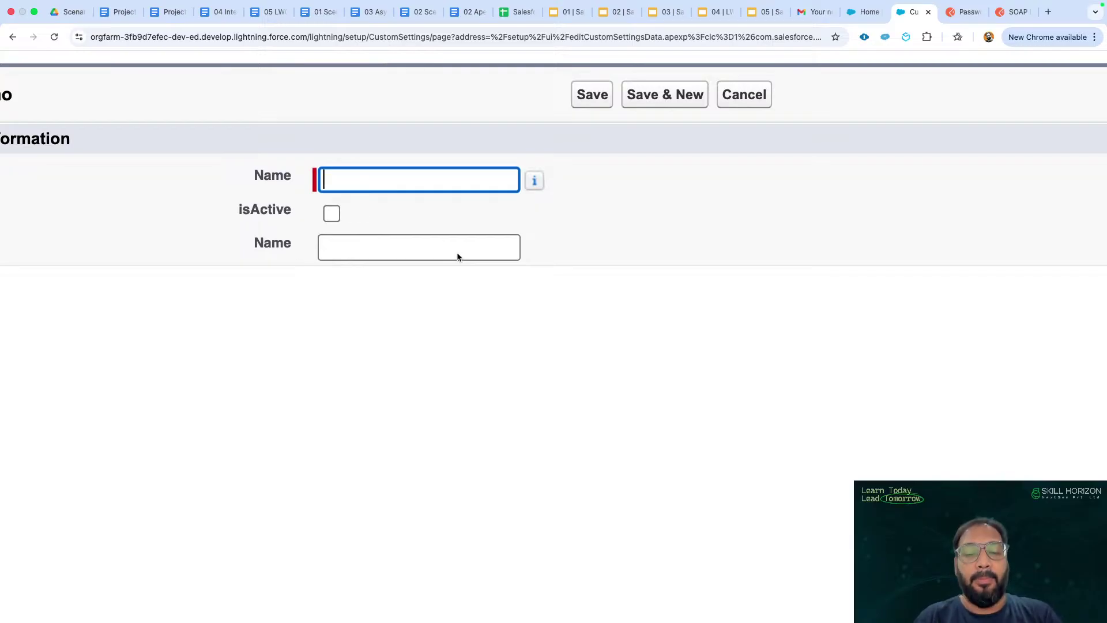
pyautogui.write('Record 1')
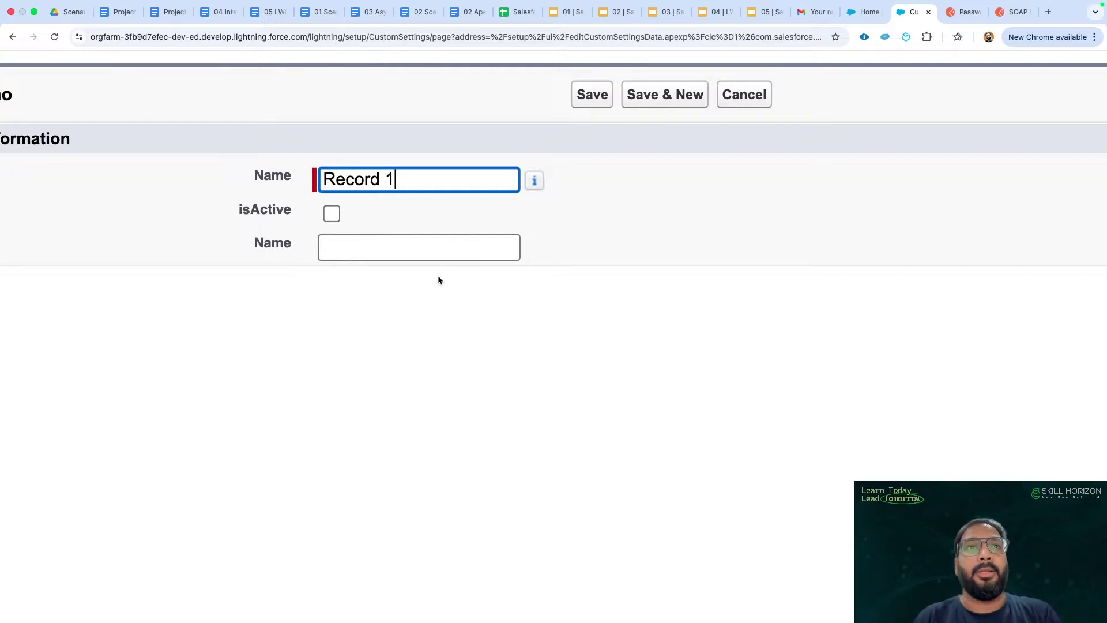
pyautogui.click(332, 214)
pyautogui.click(344, 244)
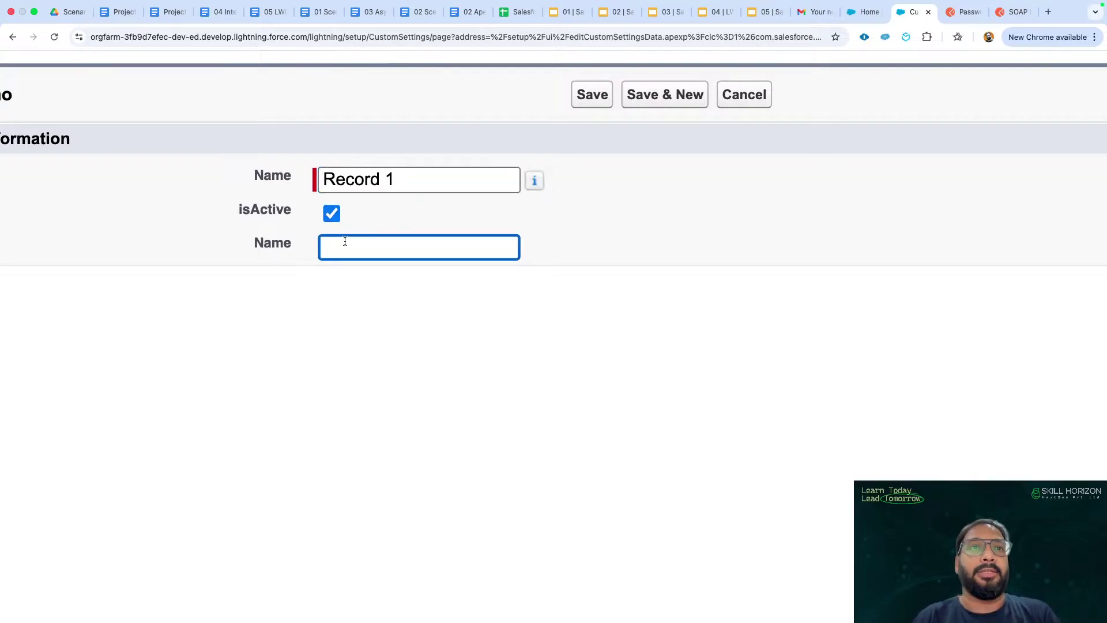
pyautogui.write('Test')
pyautogui.click(393, 355)
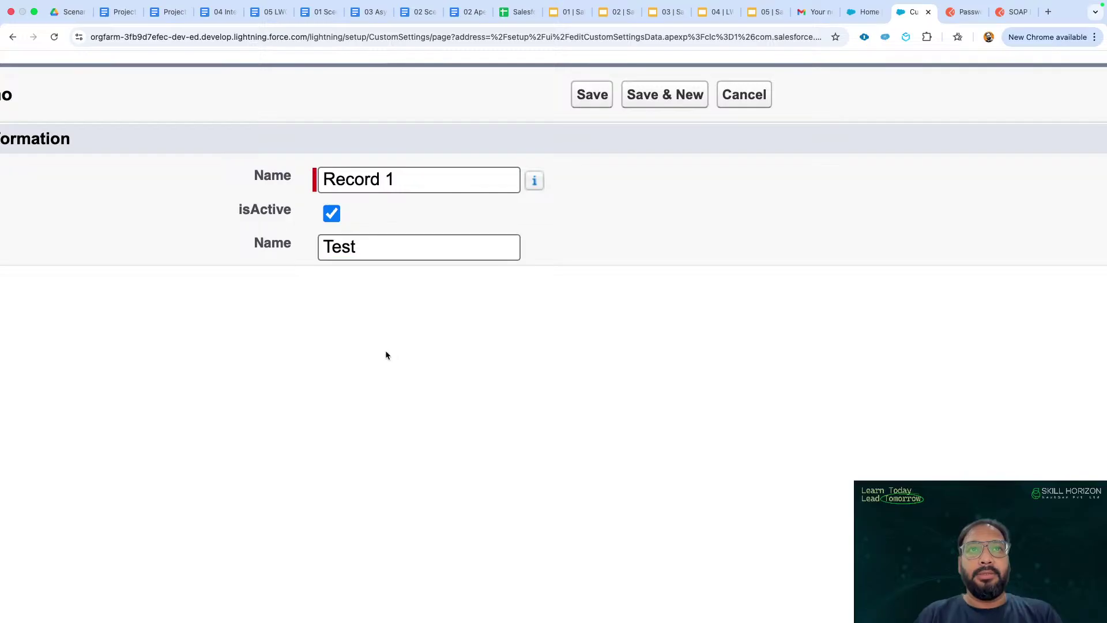
pyautogui.click(380, 249)
pyautogui.write('10')
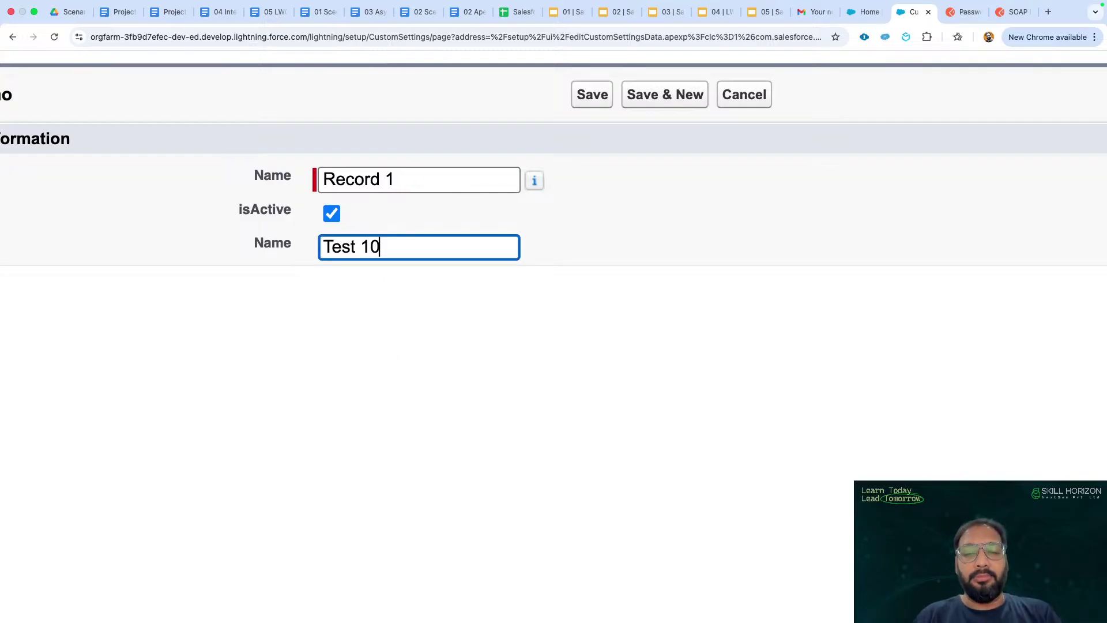
pyautogui.write('1')
pyautogui.click(412, 330)
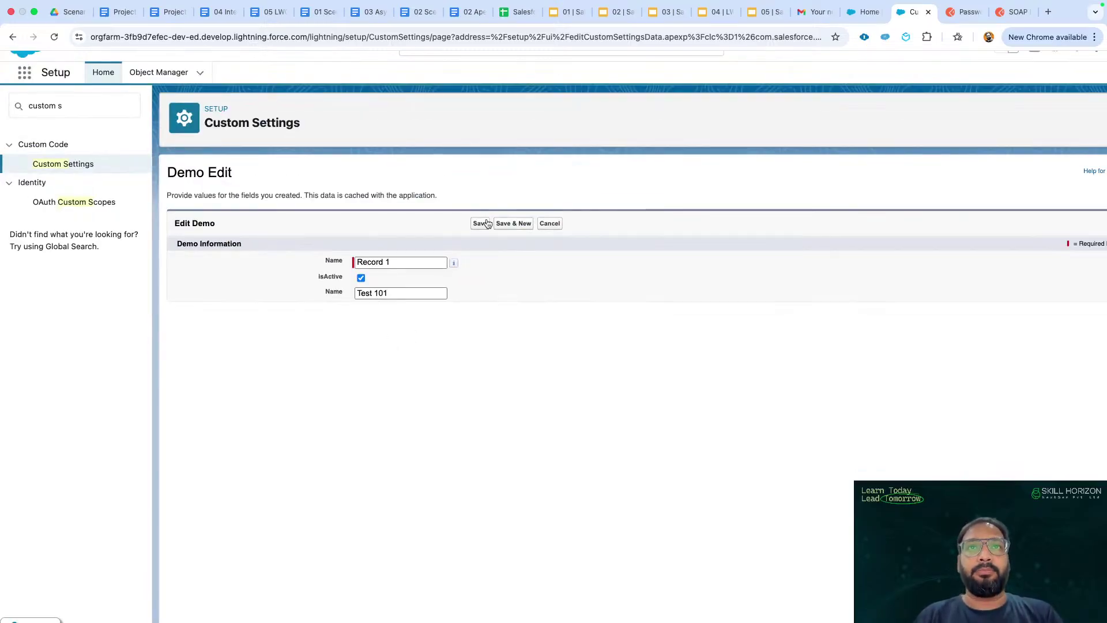
pyautogui.click(487, 224)
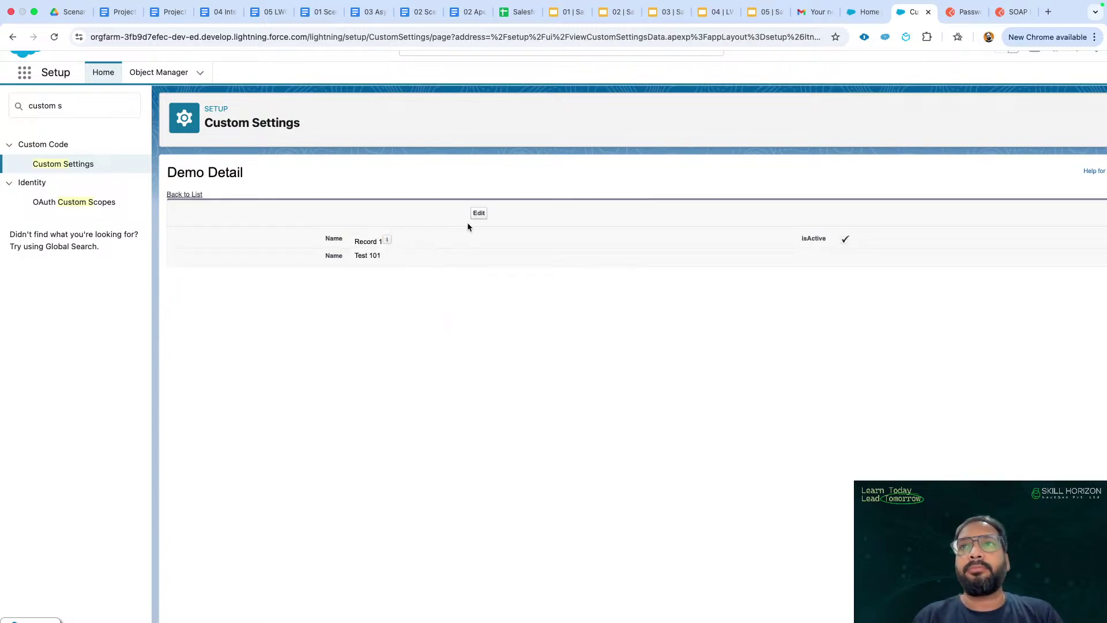
# Save a second Demo record 'Record 2' with Name 'Test 102', isActive unchecked
pyautogui.click(193, 195)
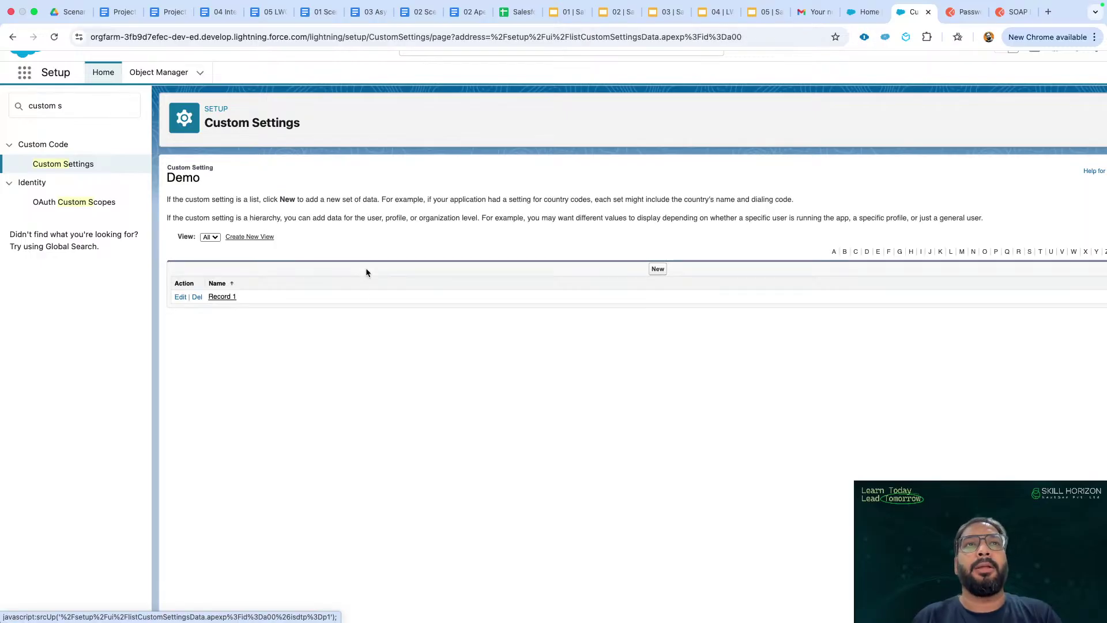
pyautogui.click(658, 270)
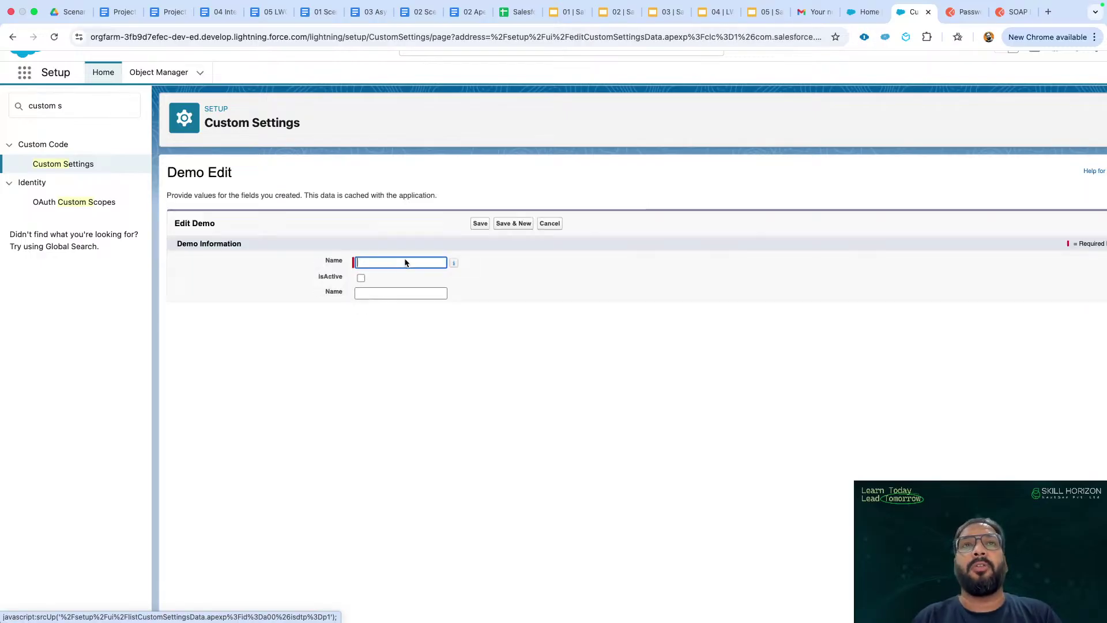
pyautogui.write('Re')
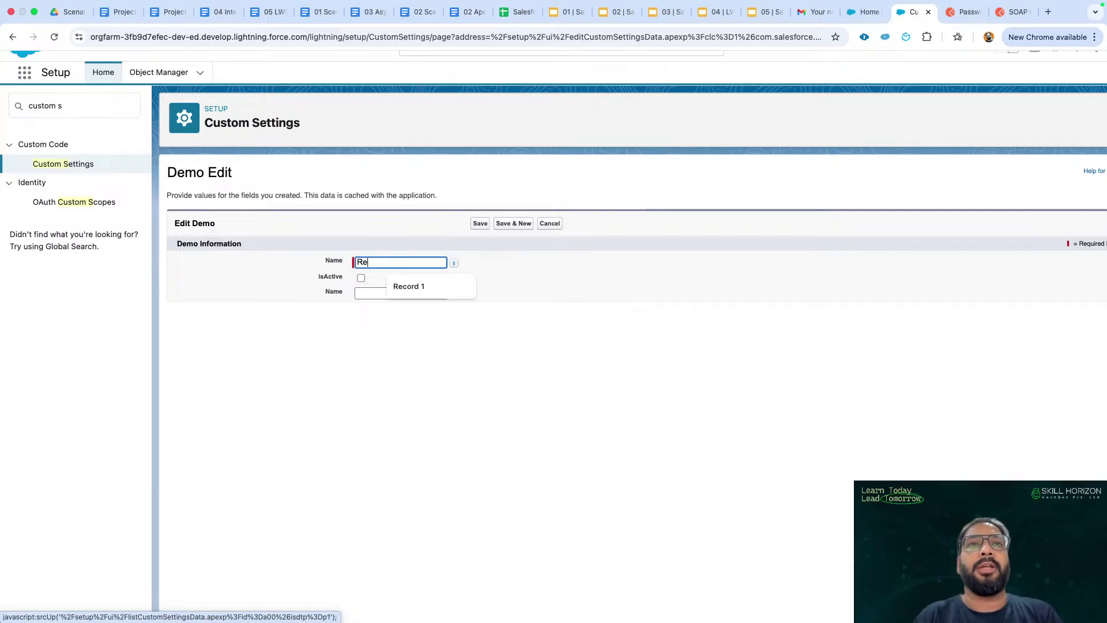
pyautogui.write('cord 2')
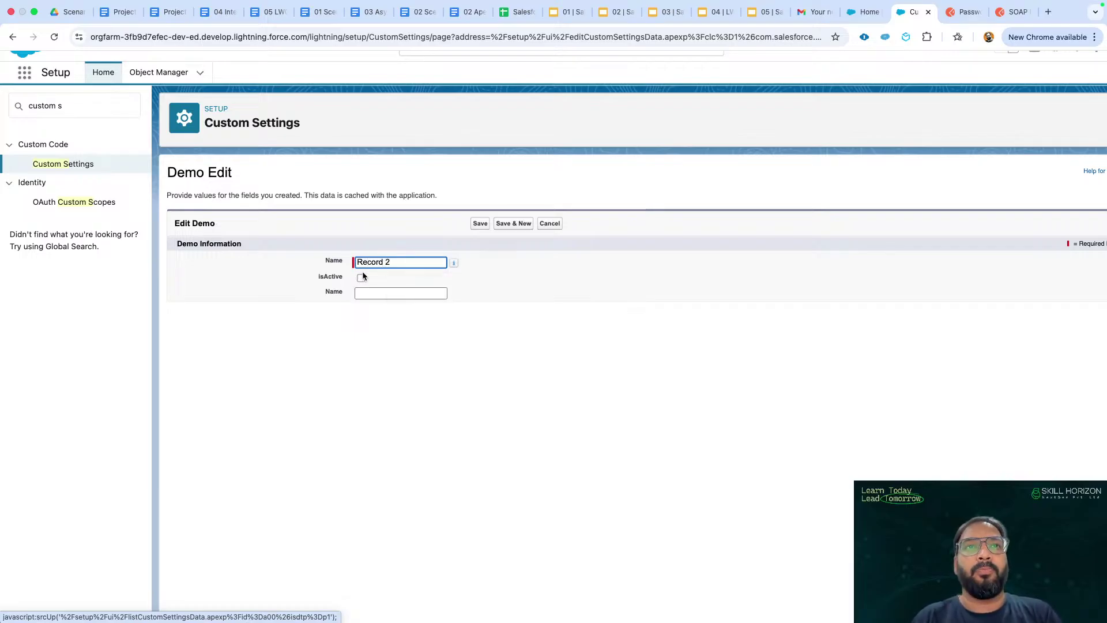
pyautogui.click(371, 294)
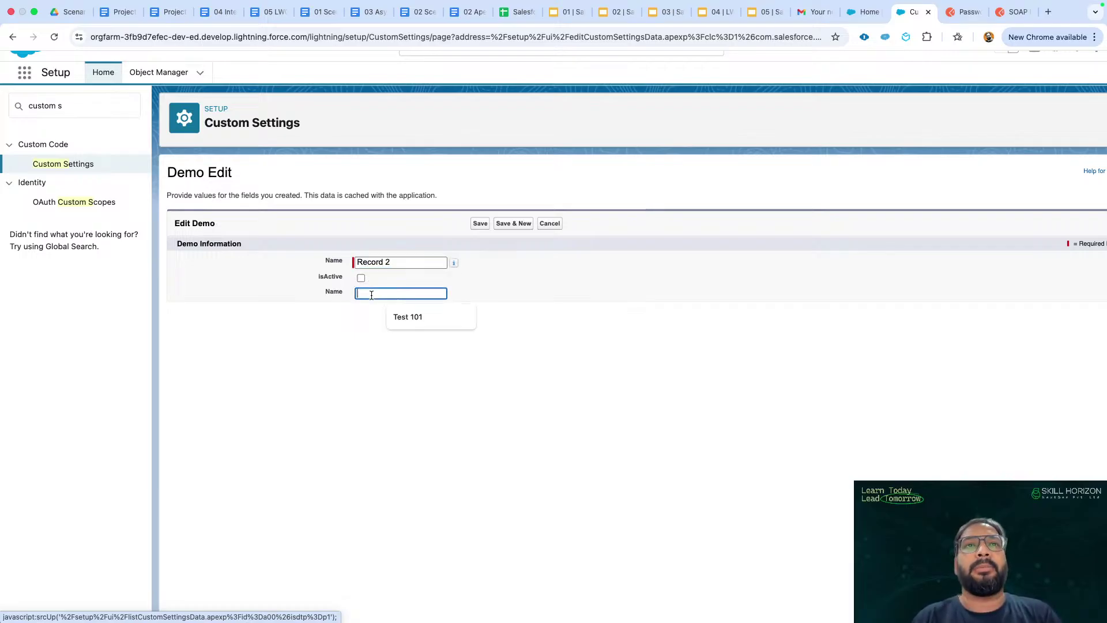
pyautogui.click(407, 316)
pyautogui.press('BackSpace')
pyautogui.write('2')
pyautogui.click(557, 314)
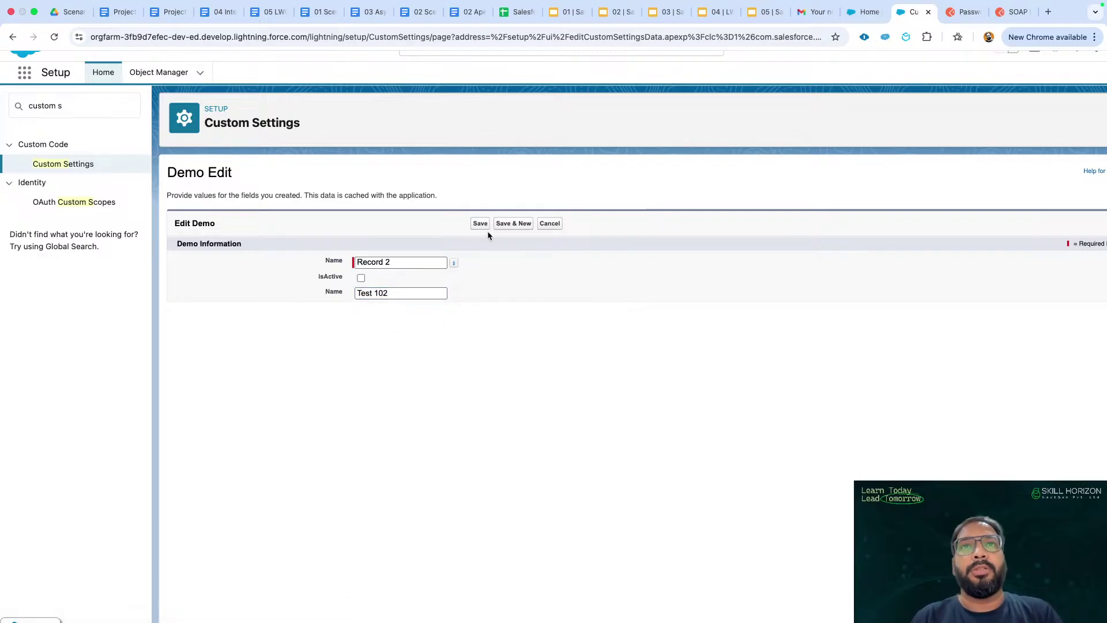
pyautogui.click(480, 224)
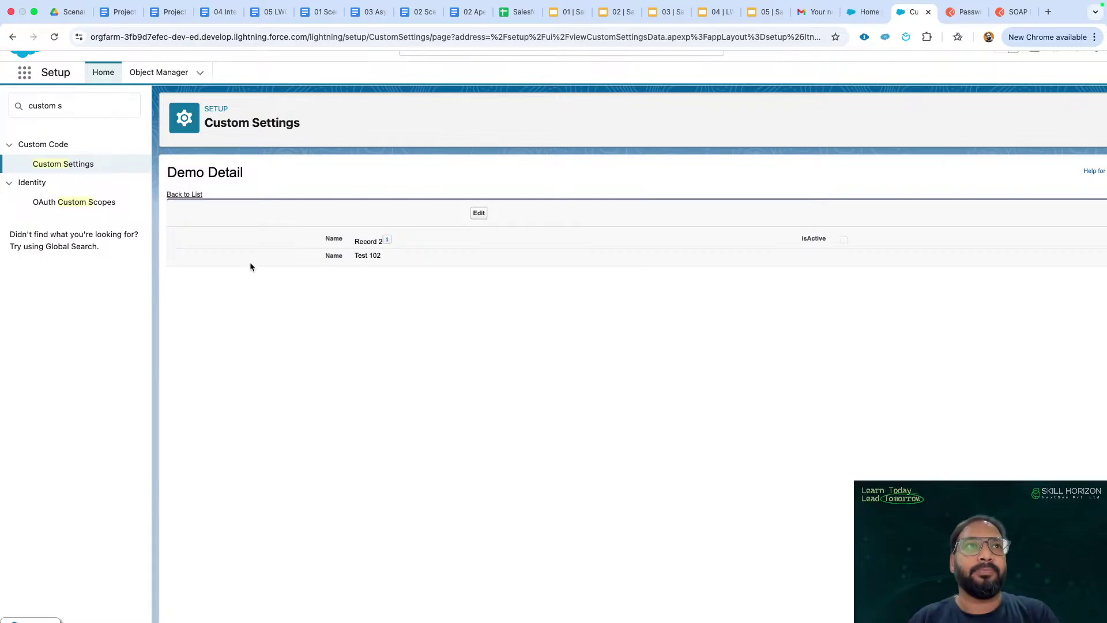
# Review the details of Record 1 and Record 2, ending on the Demo records list
pyautogui.click(184, 194)
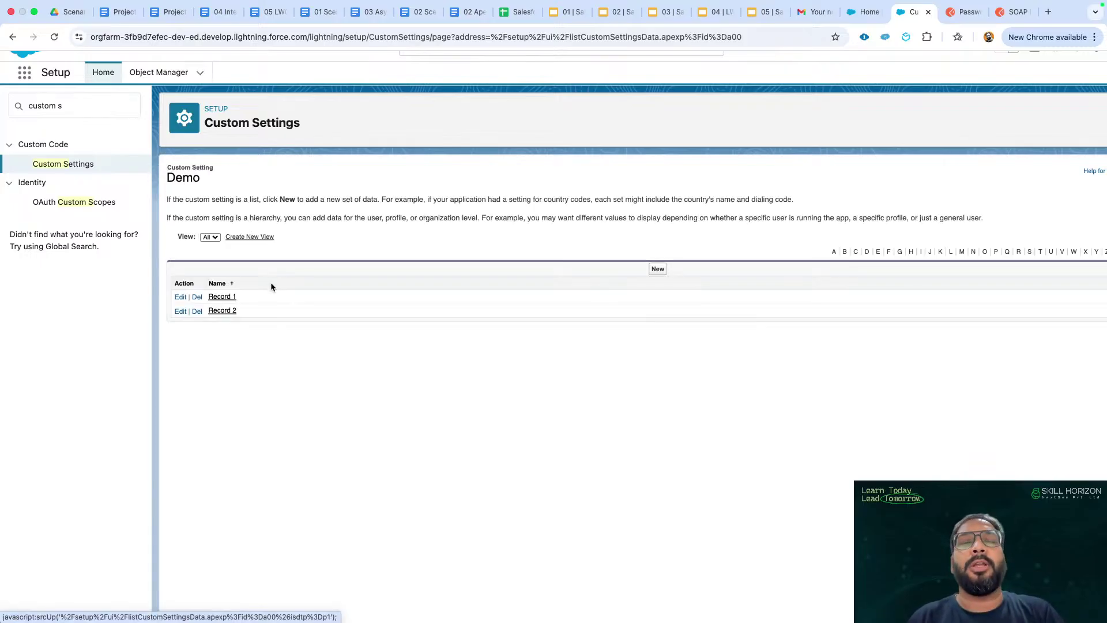
pyautogui.click(225, 296)
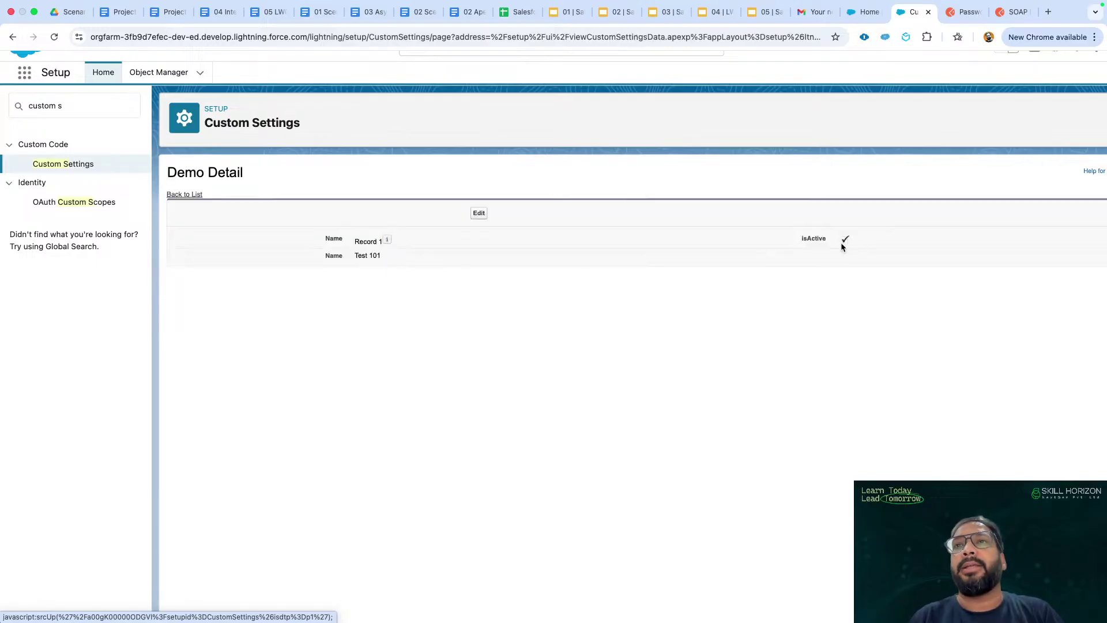
pyautogui.click(184, 194)
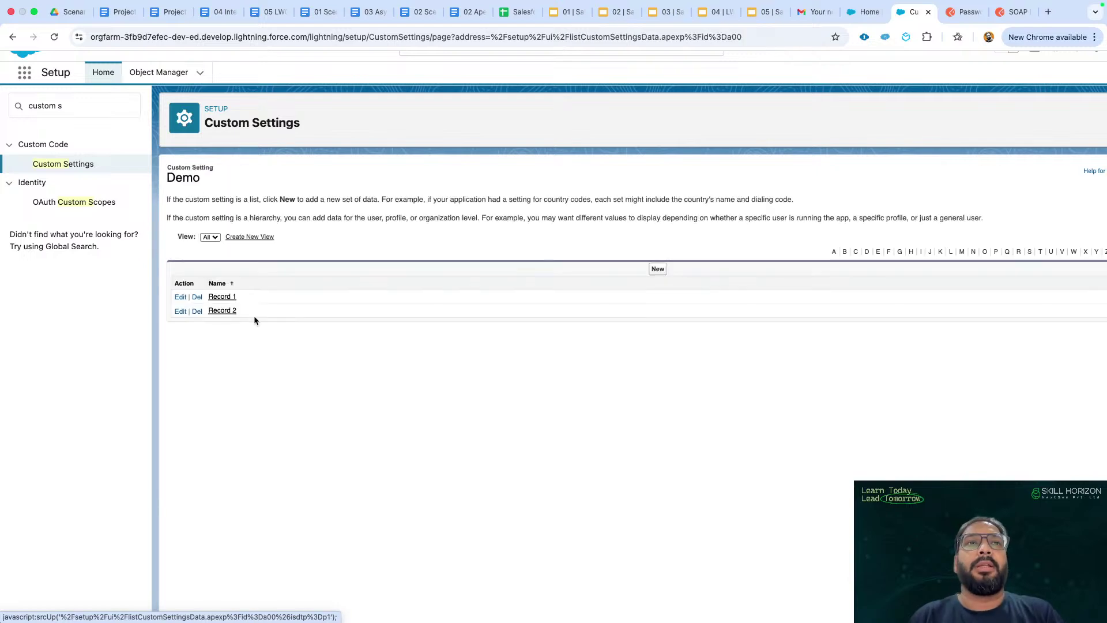
pyautogui.click(222, 312)
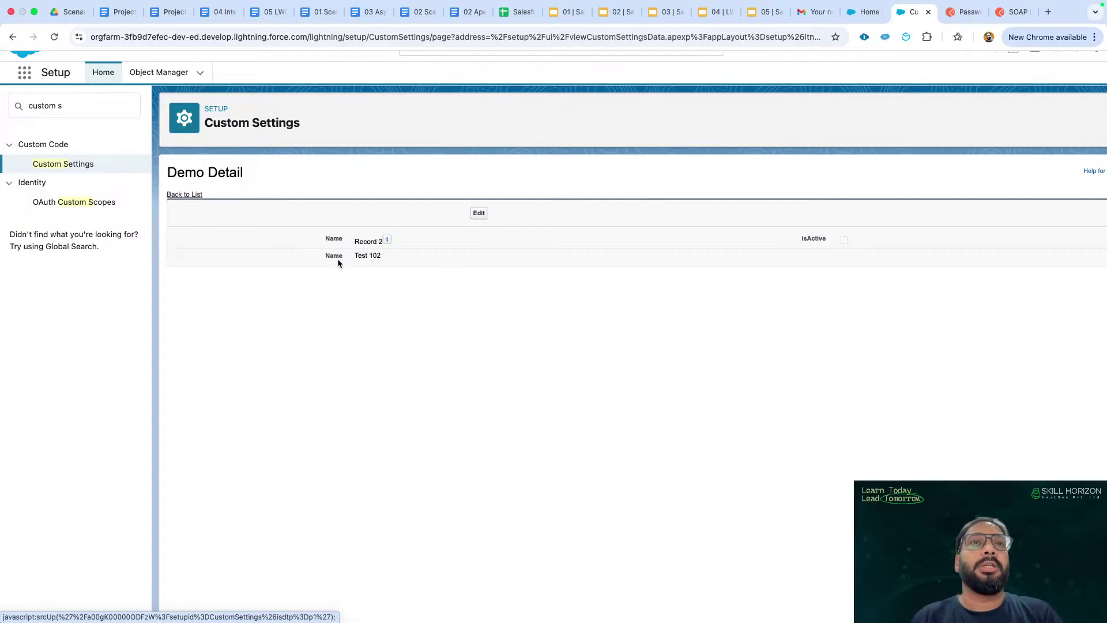
pyautogui.click(185, 195)
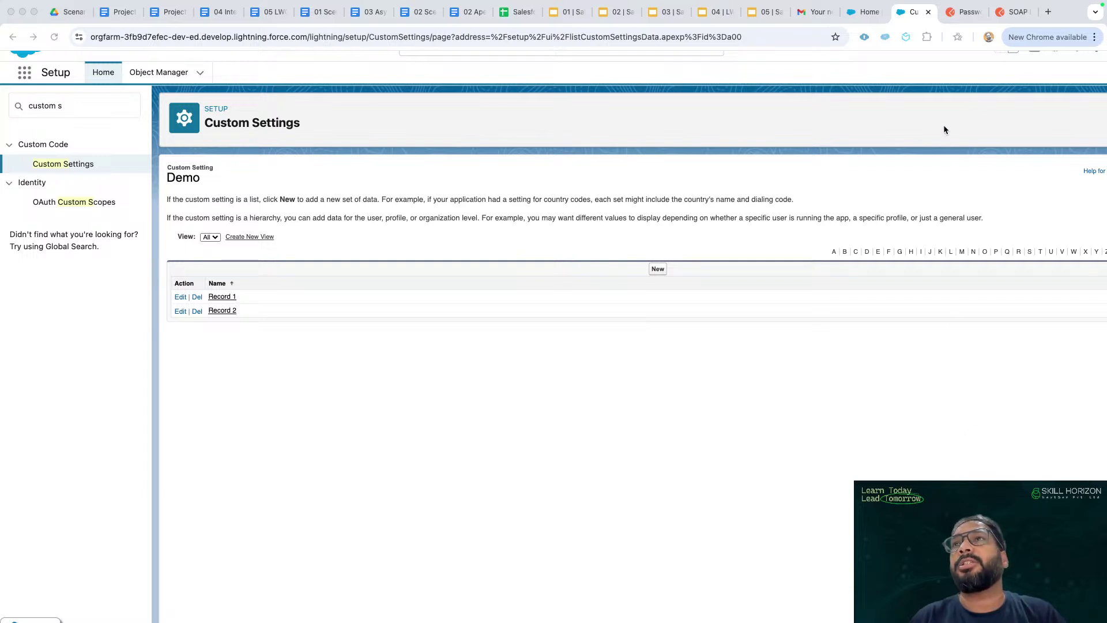
pyautogui.click(959, 162)
pyautogui.scroll(-3, 959, 161)
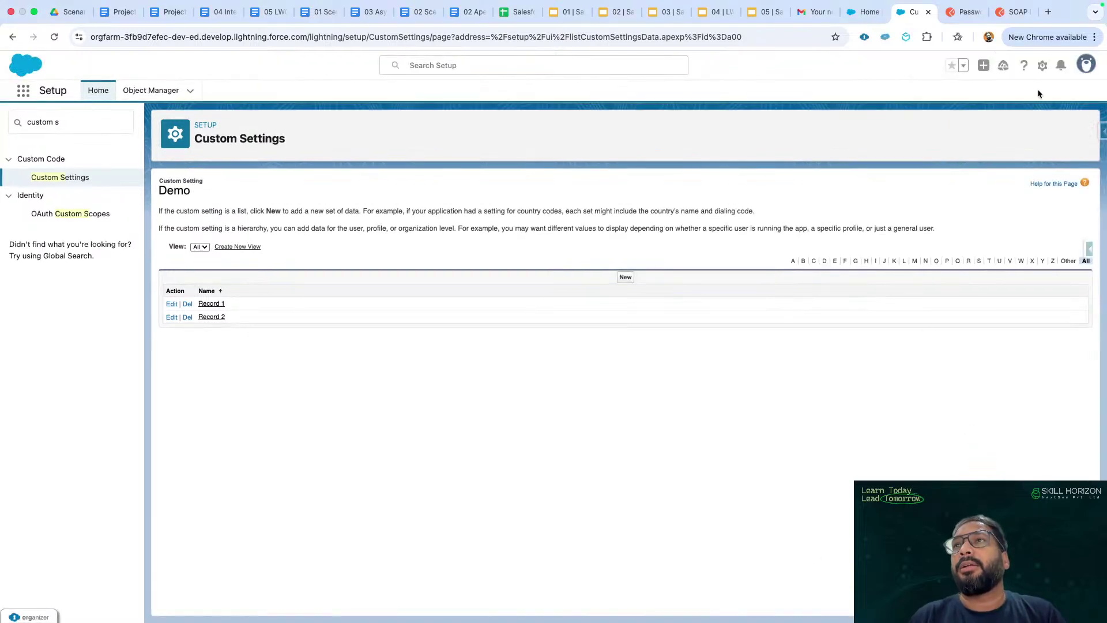
# In the Developer Console, replace ApexDemo's if/else block (lines 5–12) with 'List<'
pyautogui.click(1042, 66)
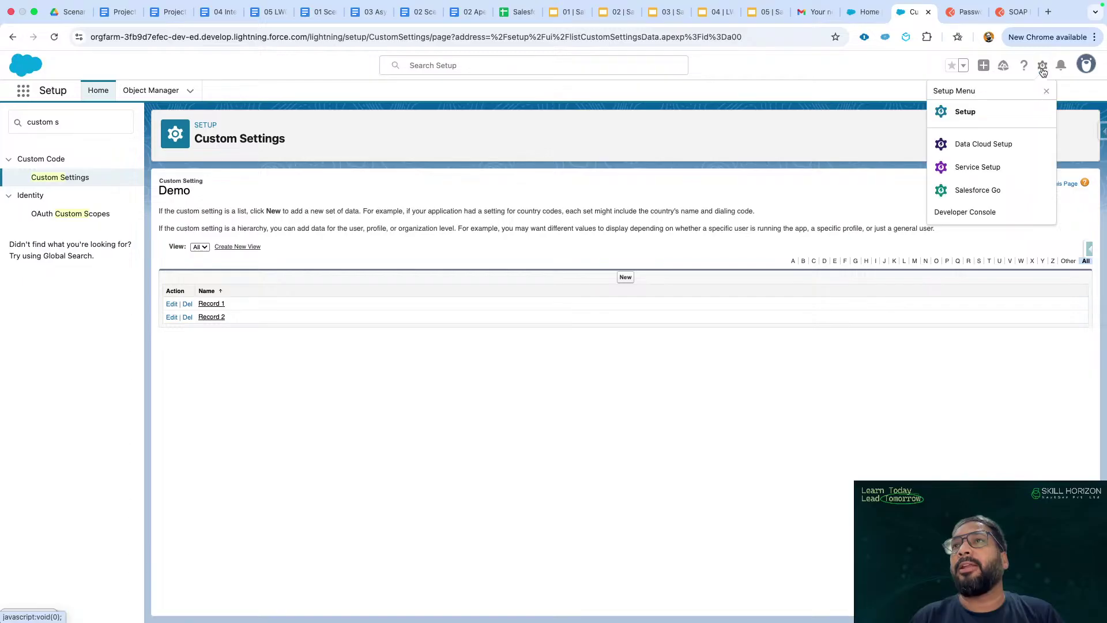
pyautogui.click(962, 213)
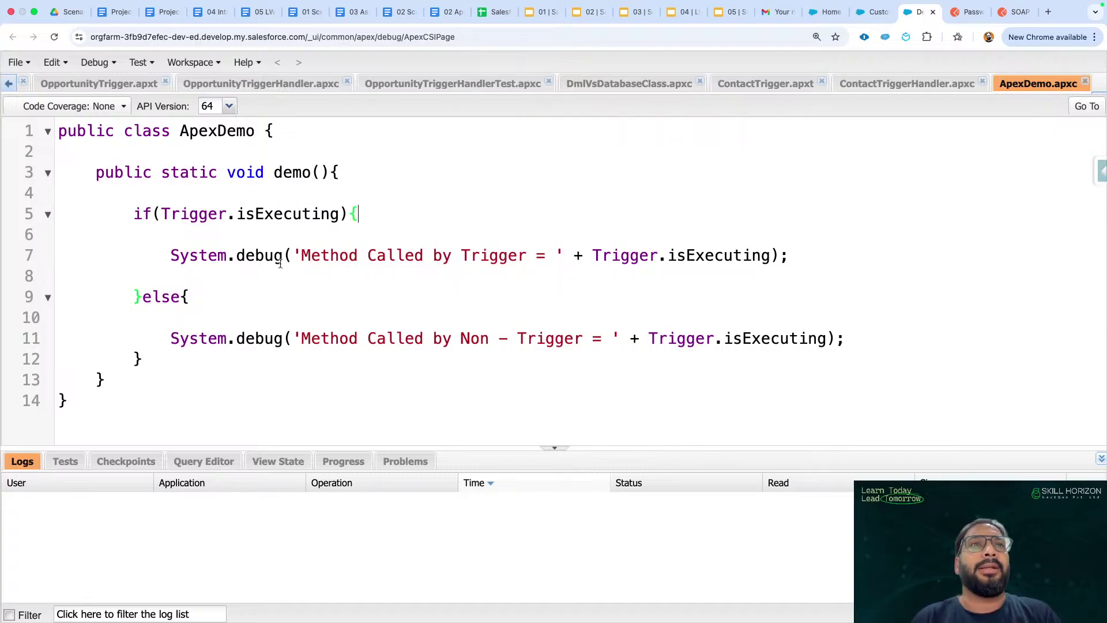
pyautogui.moveTo(134, 214); pyautogui.dragTo(168, 359)
pyautogui.press('BackSpace')
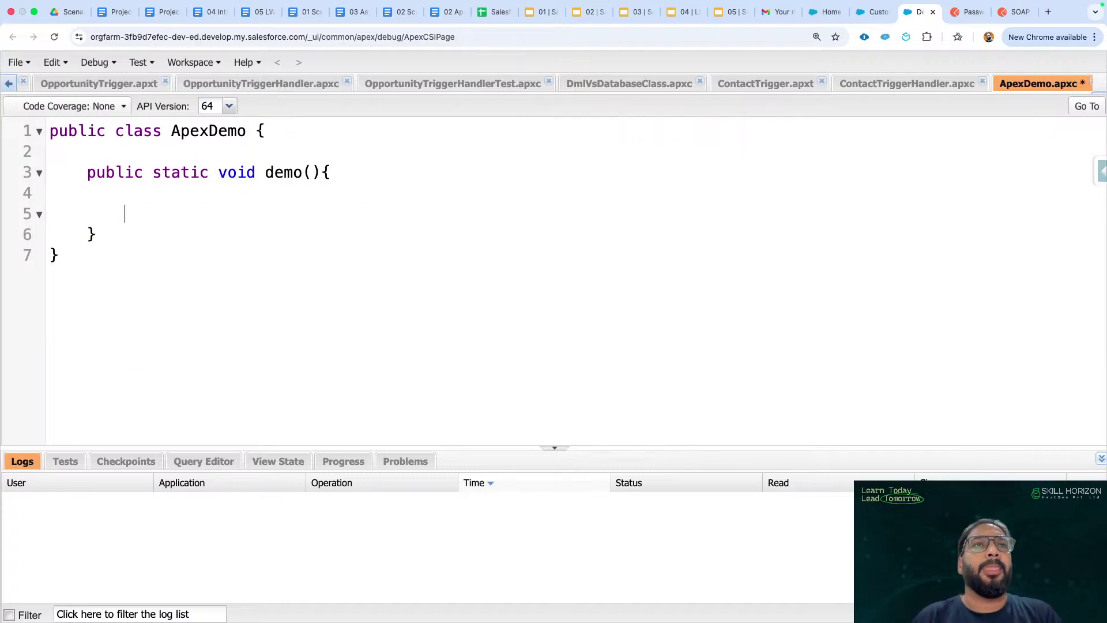
pyautogui.write('List<')
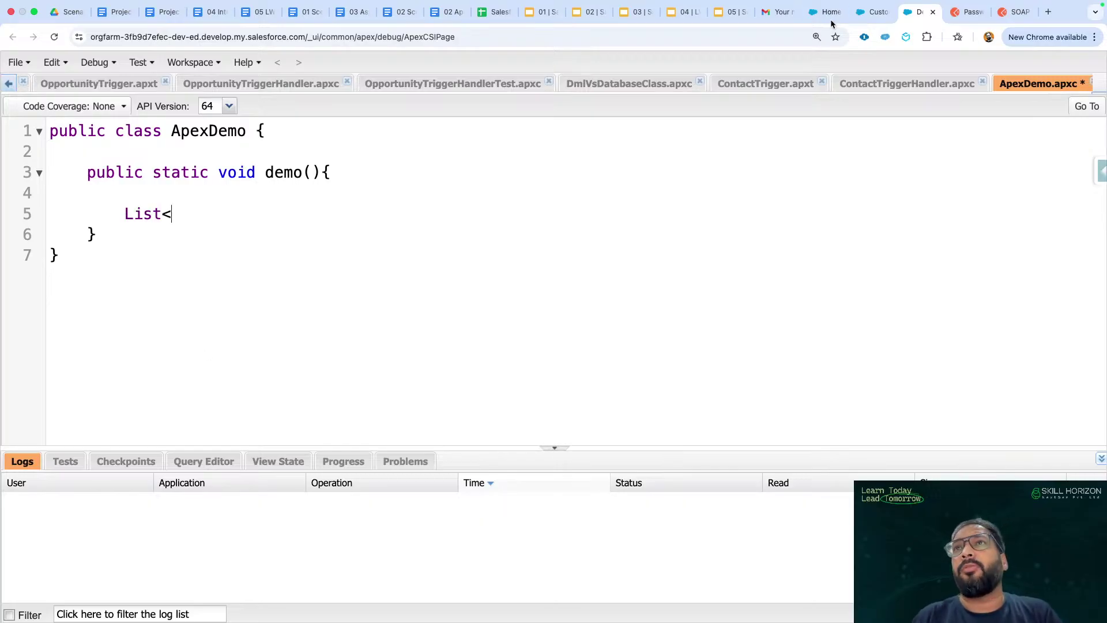
pyautogui.click(872, 12)
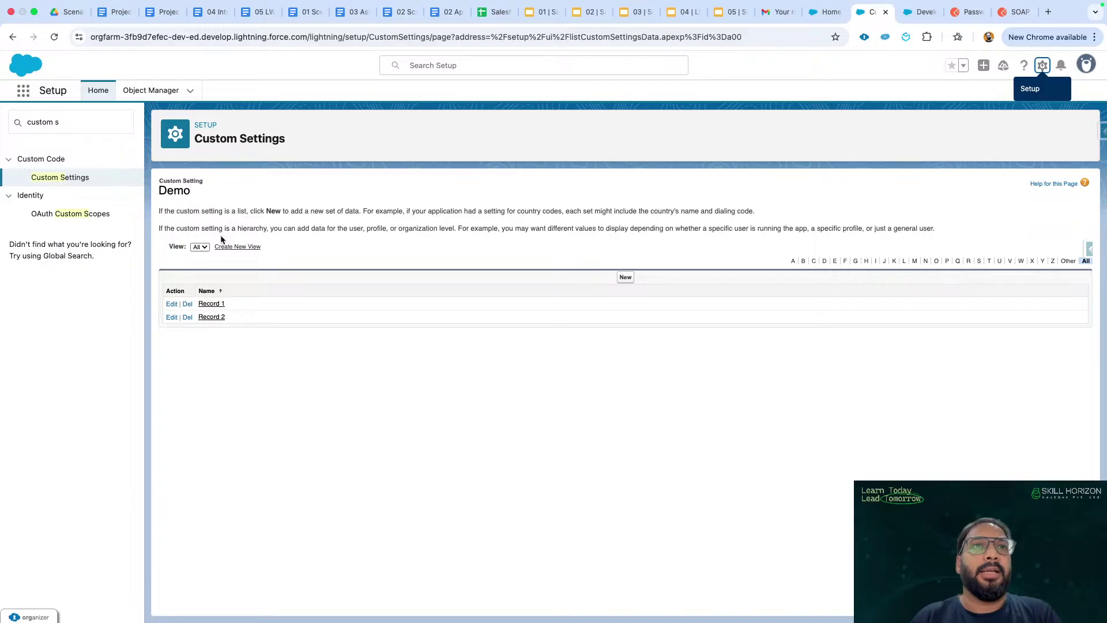
# Copy the API name 'Demo__c' from the Demo custom setting's definition page
pyautogui.click(81, 177)
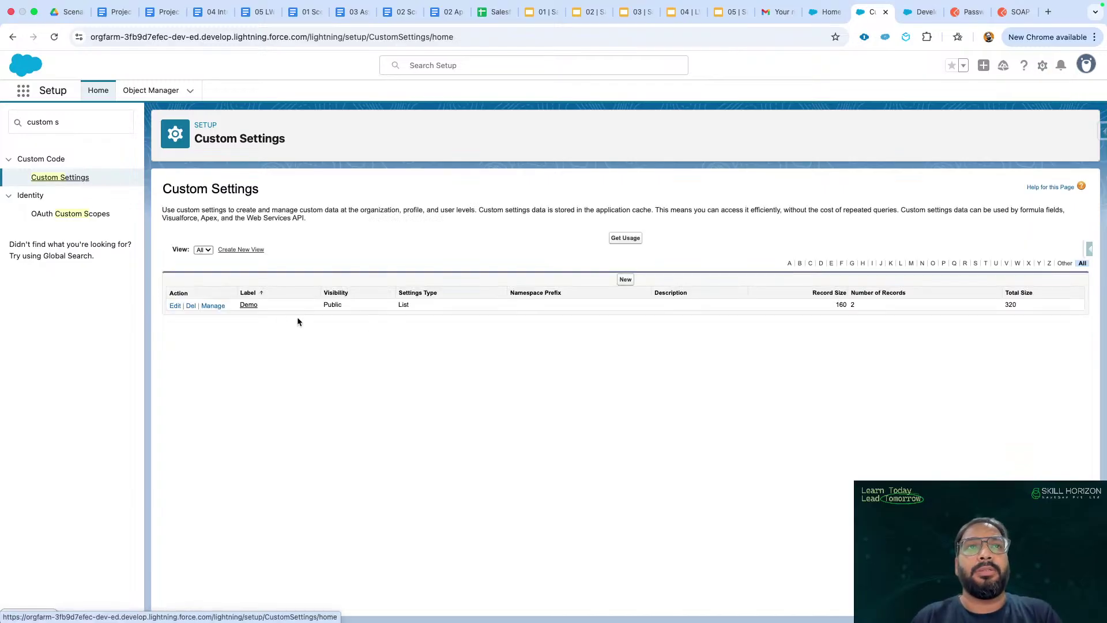
pyautogui.click(248, 305)
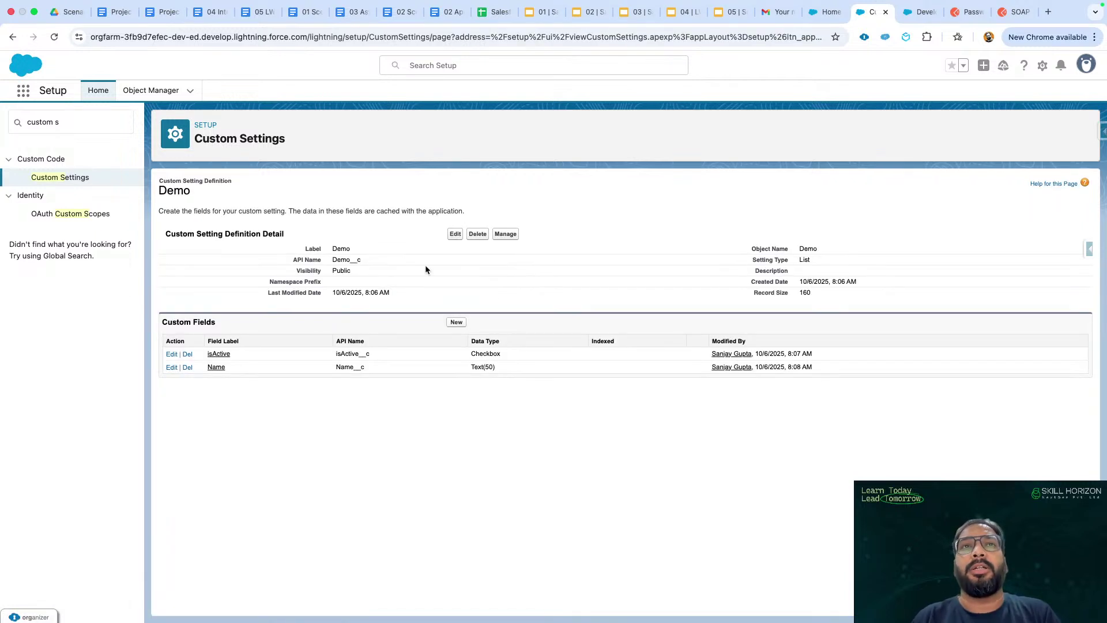
pyautogui.doubleClick(343, 258)
pyautogui.press('super+c')
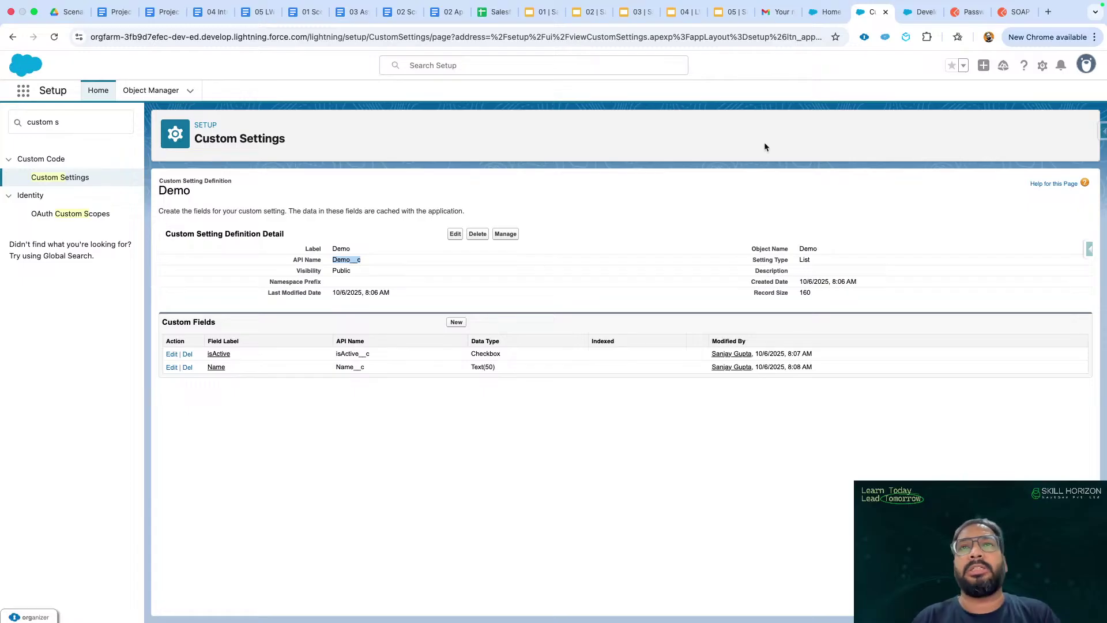
pyautogui.click(917, 12)
# Declare demoList as a Demo__c list and start its SELECT with isActive__c
pyautogui.press('super+v')
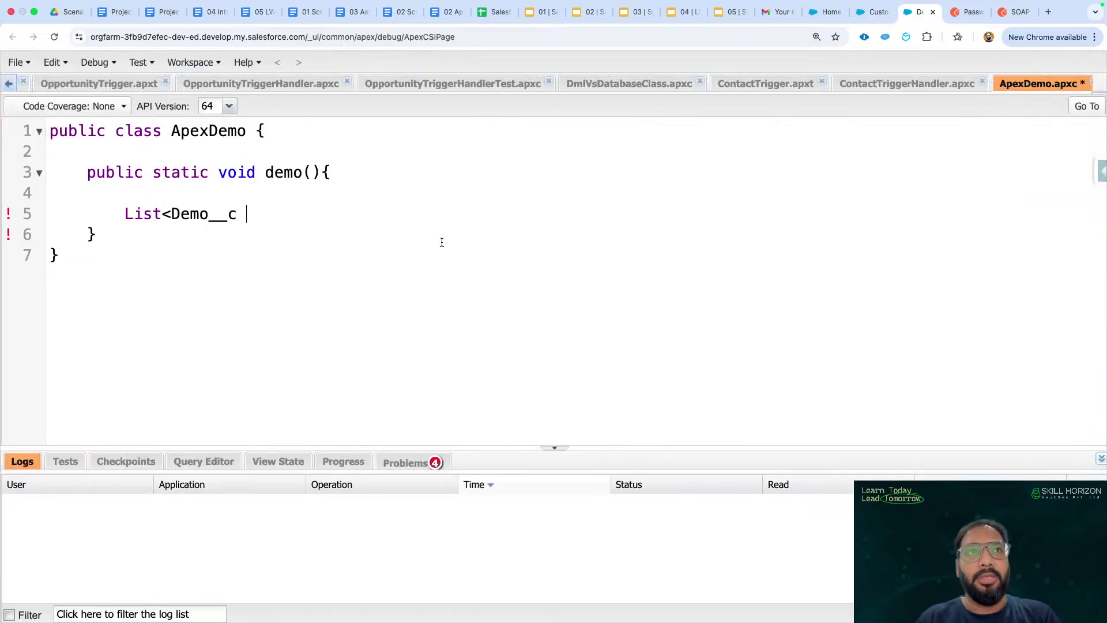
pyautogui.write('> ')
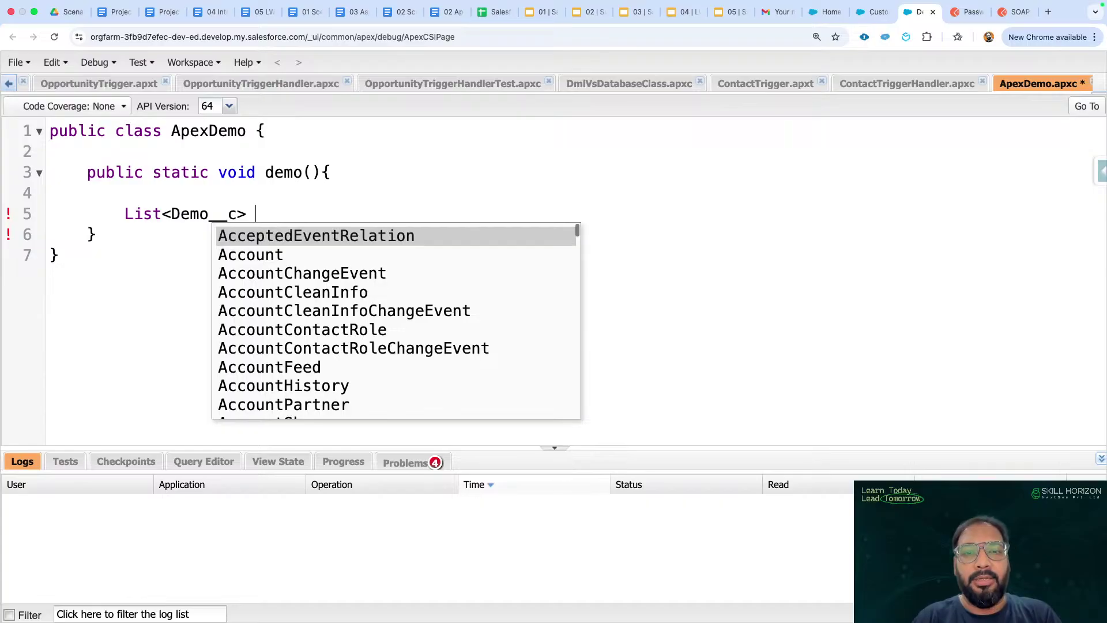
pyautogui.write('demo')
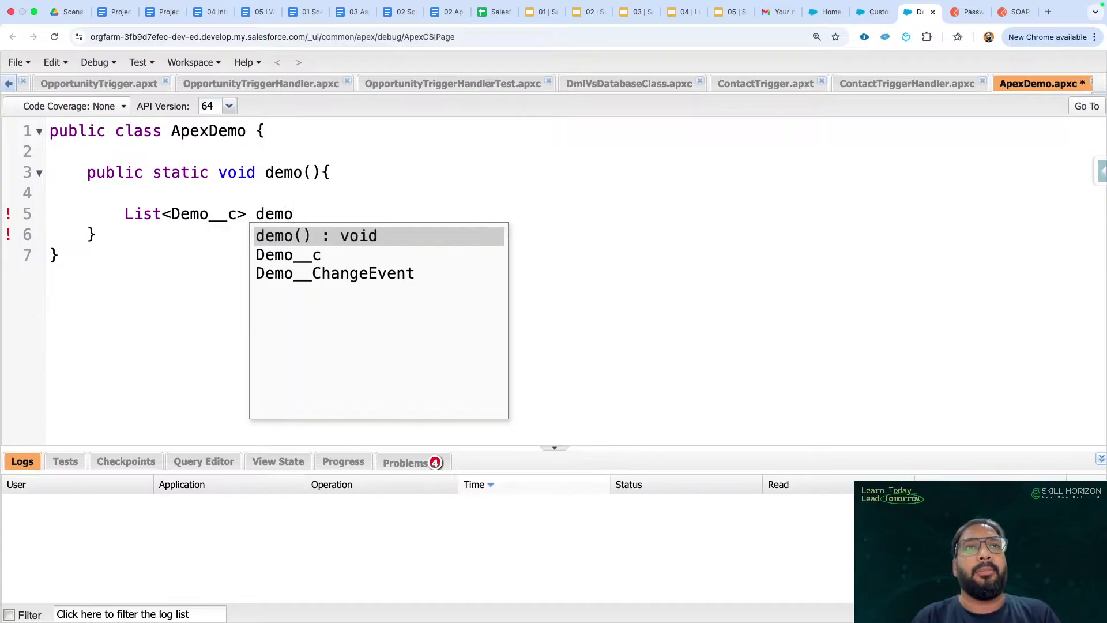
pyautogui.write('List = [')
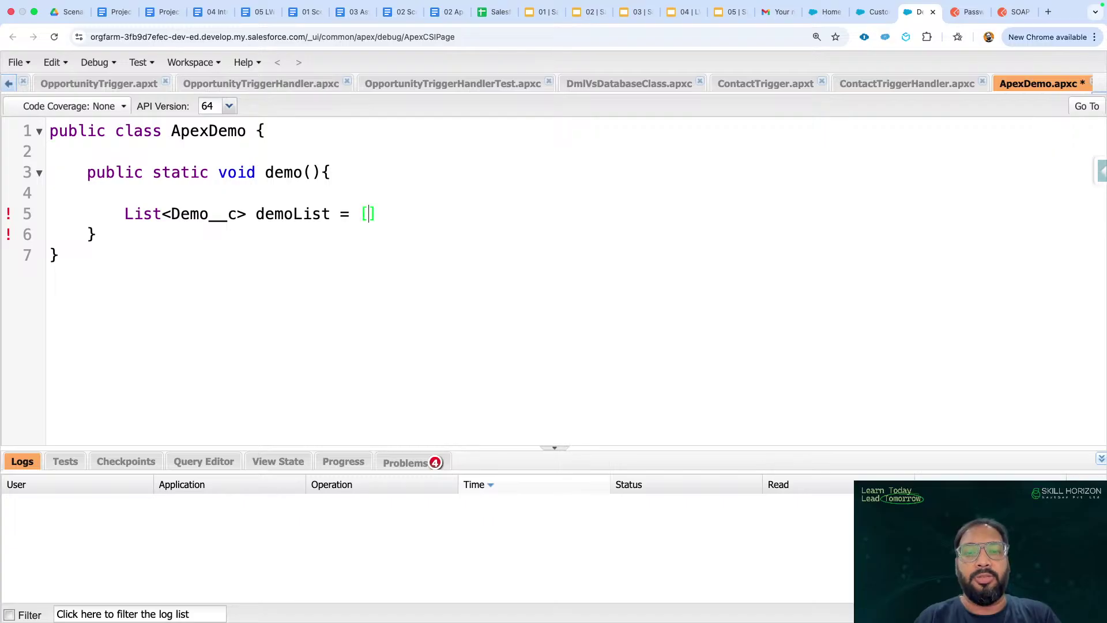
pyautogui.write('SELECT')
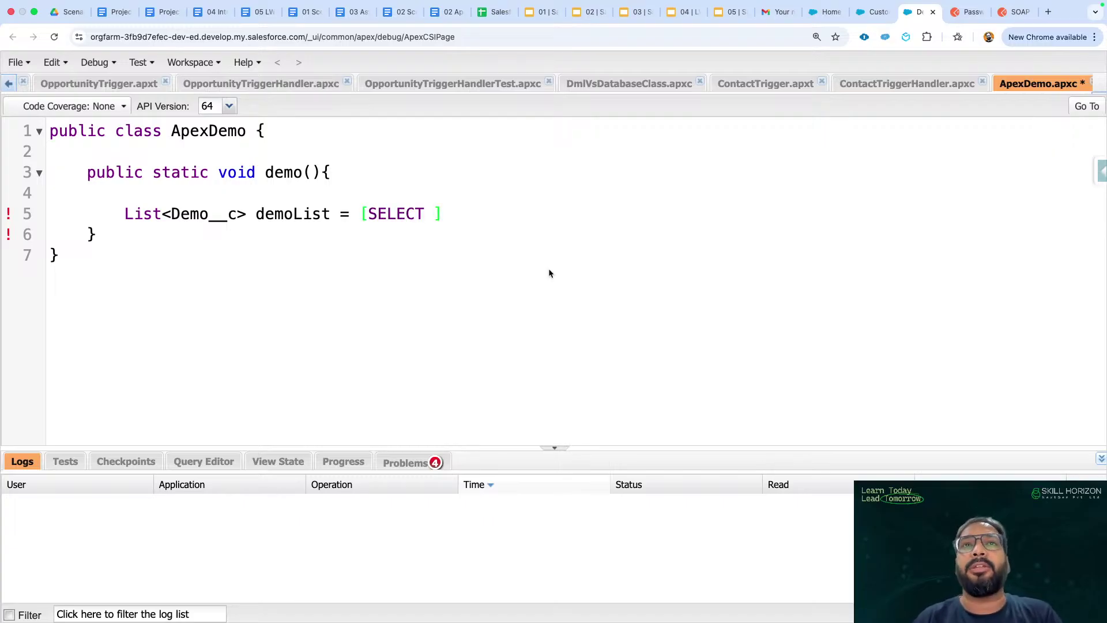
pyautogui.click(874, 13)
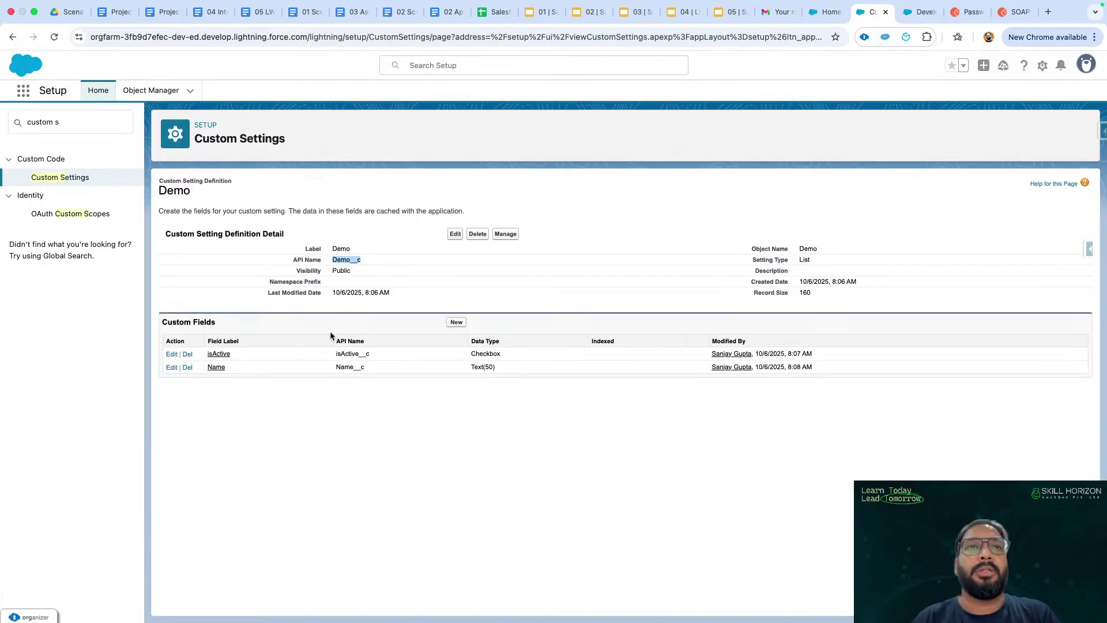
pyautogui.doubleClick(352, 354)
pyautogui.press('super+c')
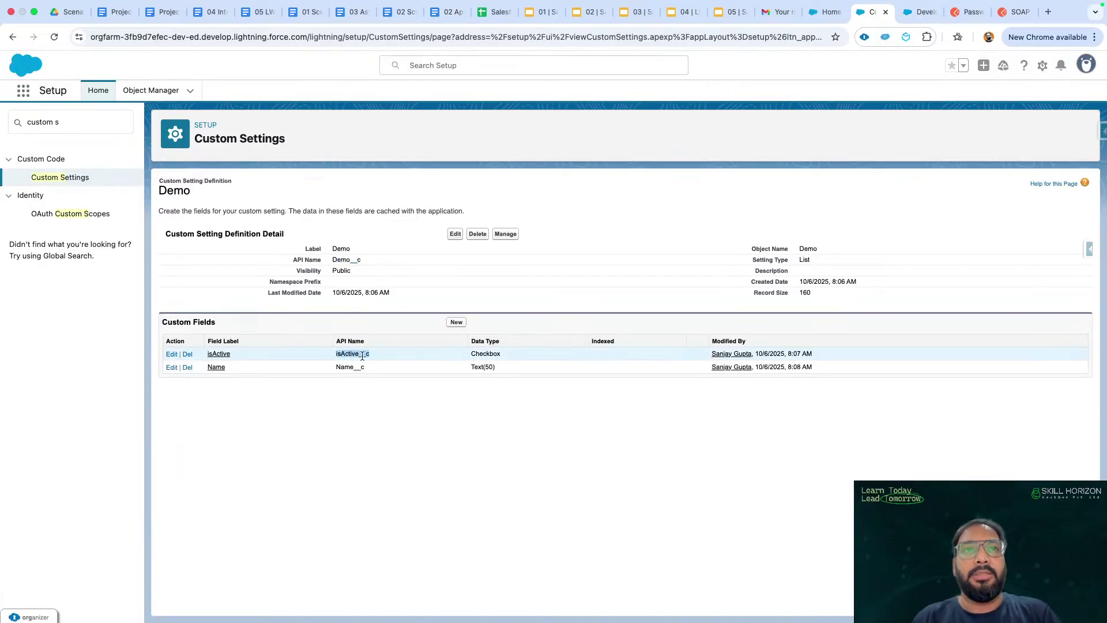
pyautogui.click(920, 12)
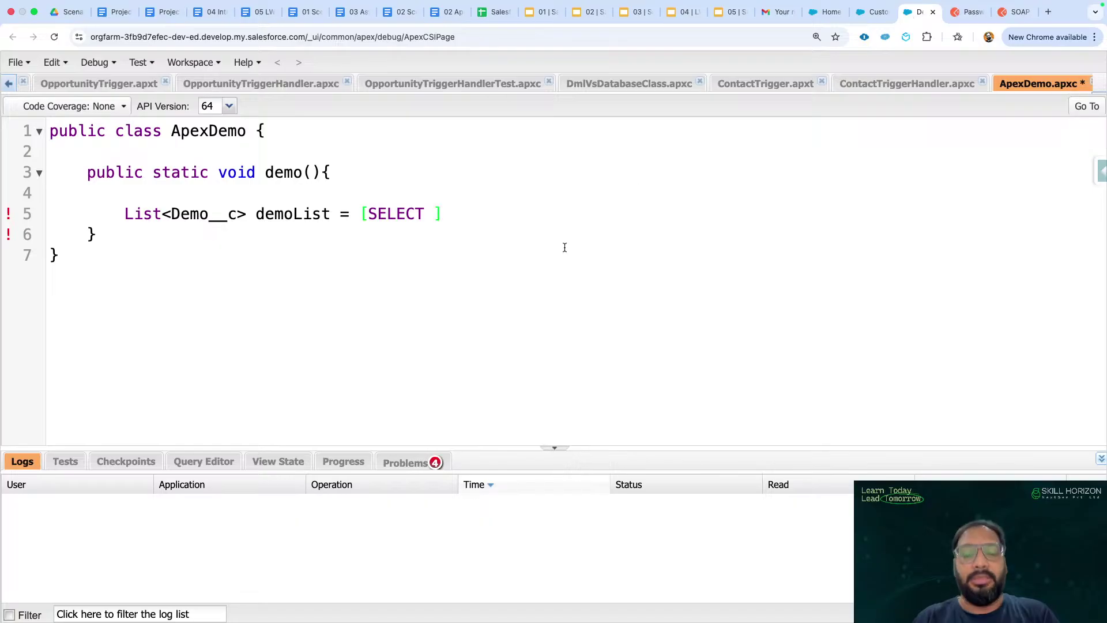
pyautogui.press('super+v')
pyautogui.write(',')
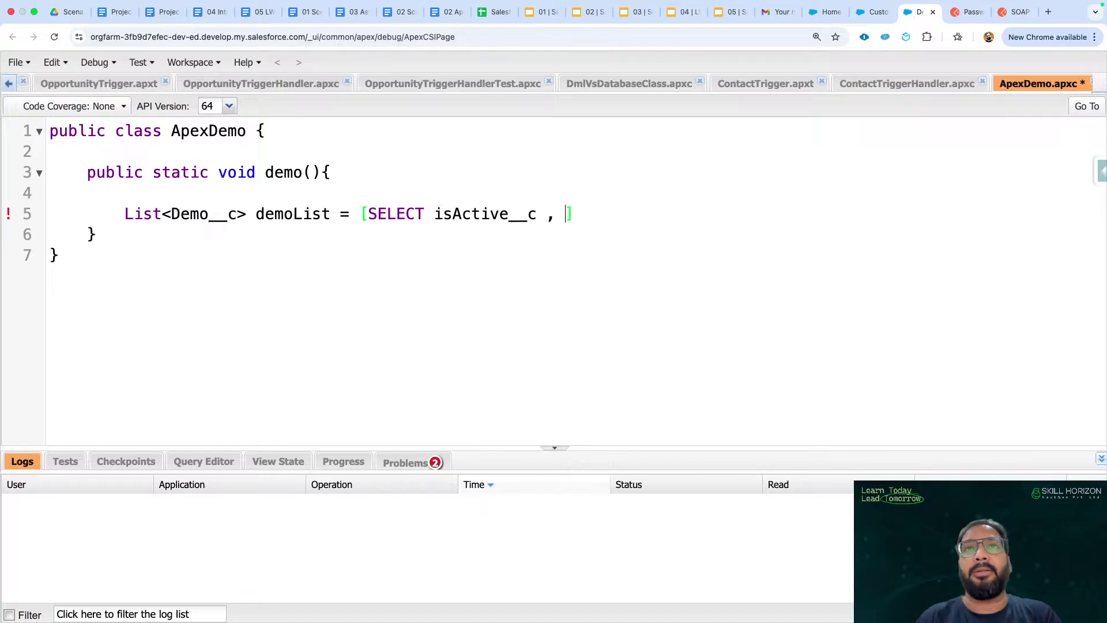
# Add Name__c as the second field in the query's field list
pyautogui.click(872, 11)
pyautogui.doubleClick(350, 366)
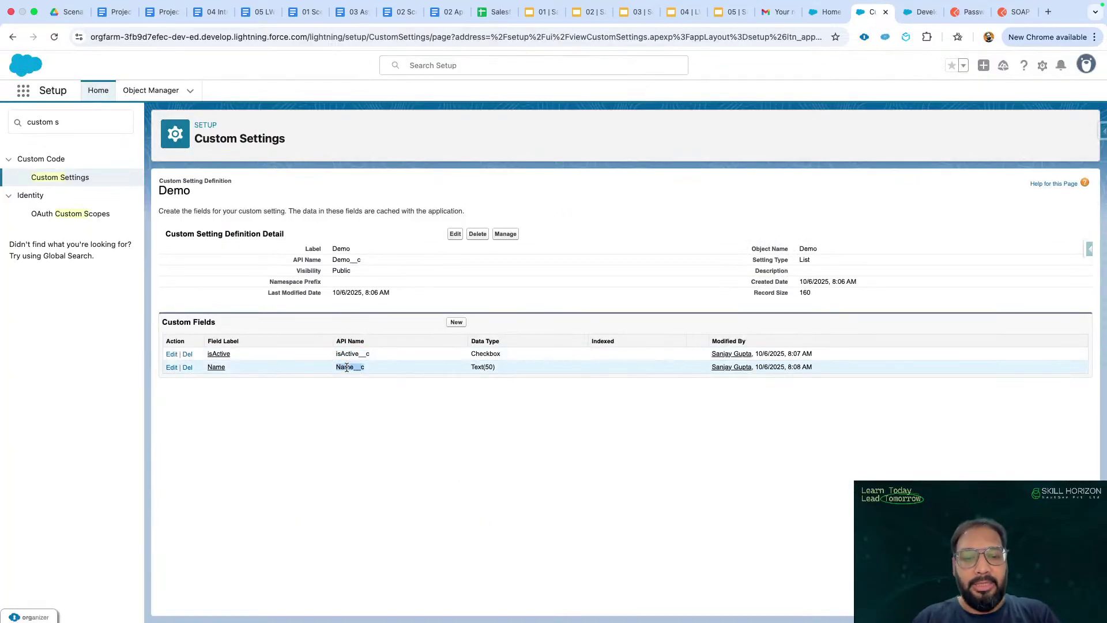
pyautogui.click(917, 11)
pyautogui.press('Left')
pyautogui.press('Left')
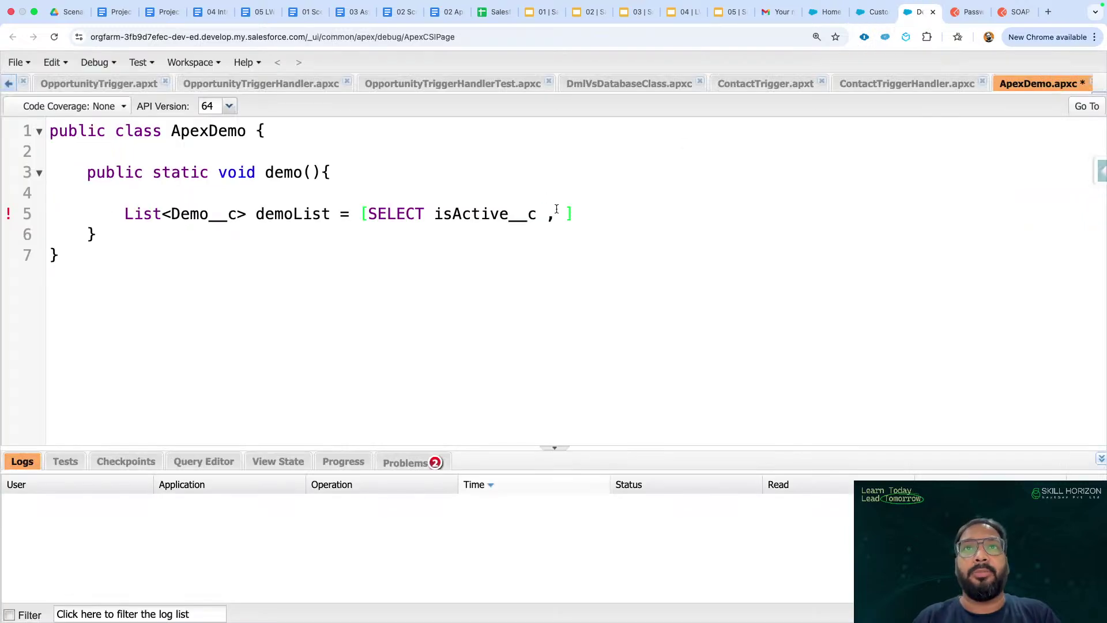
pyautogui.press('BackSpace')
pyautogui.write('n')
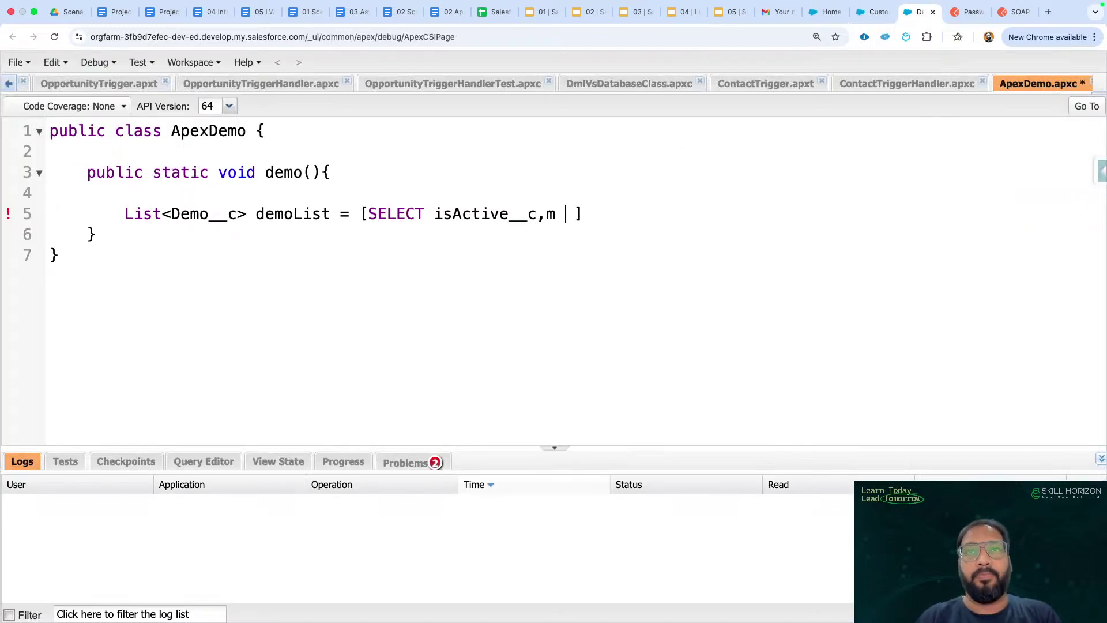
pyautogui.press('BackSpace')
pyautogui.write('Name__c')
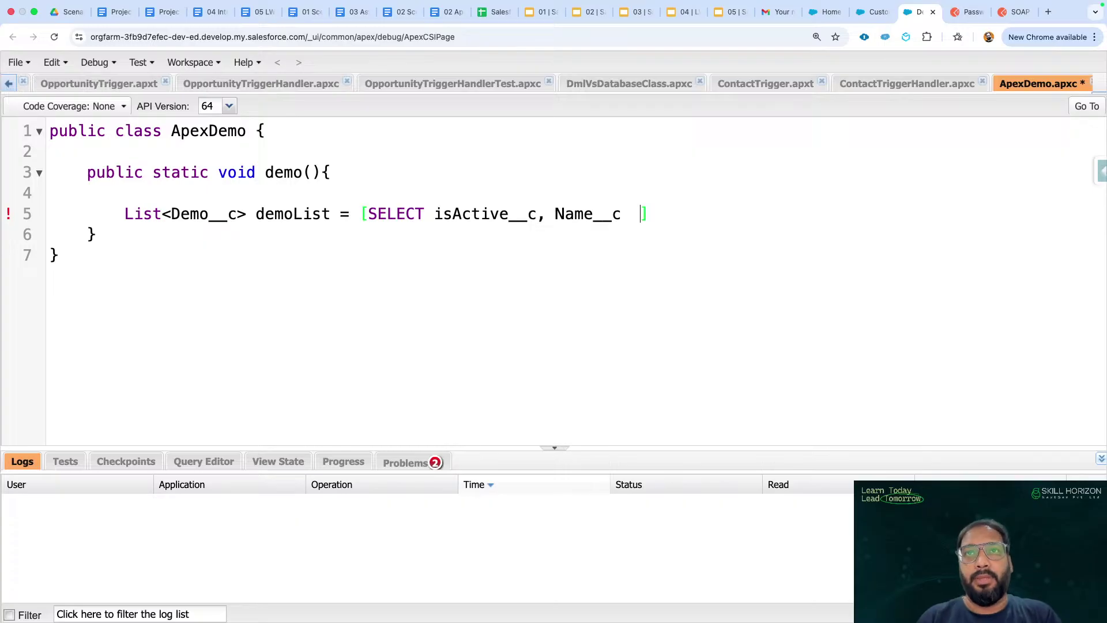
pyautogui.press('BackSpace')
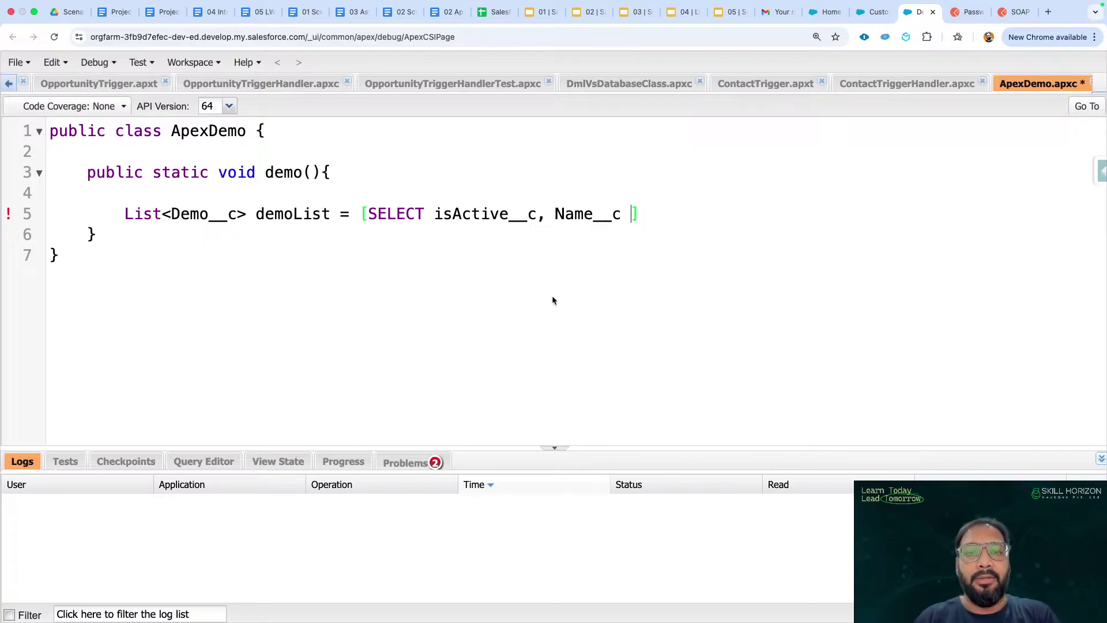
# Finish the query with FROM Demo__c]; and save ApexDemo
pyautogui.write('FROM ')
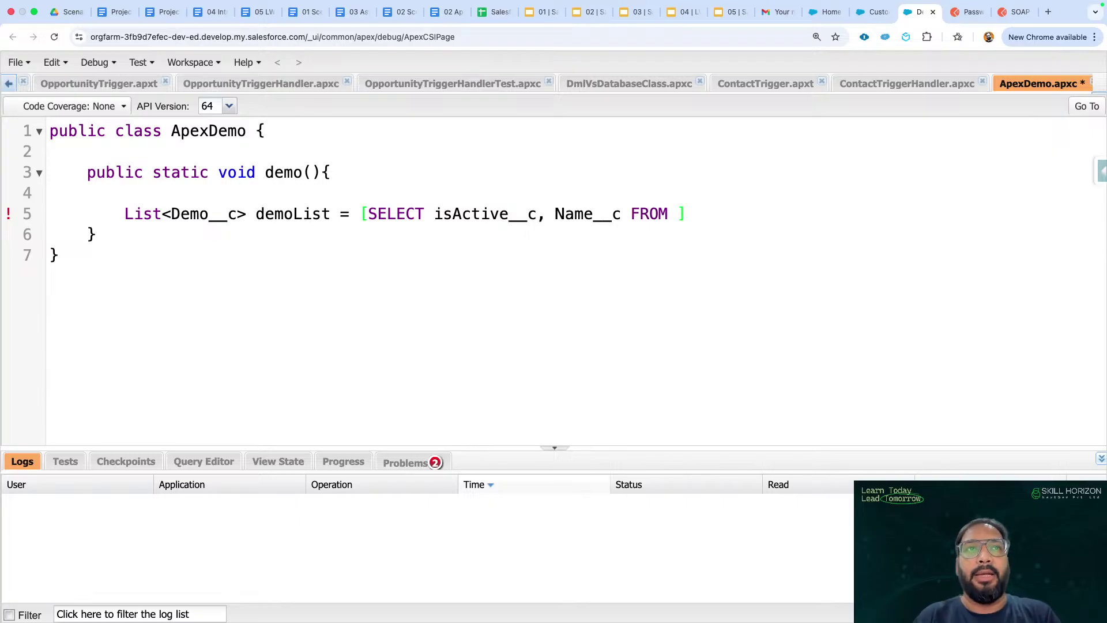
pyautogui.write('Demo')
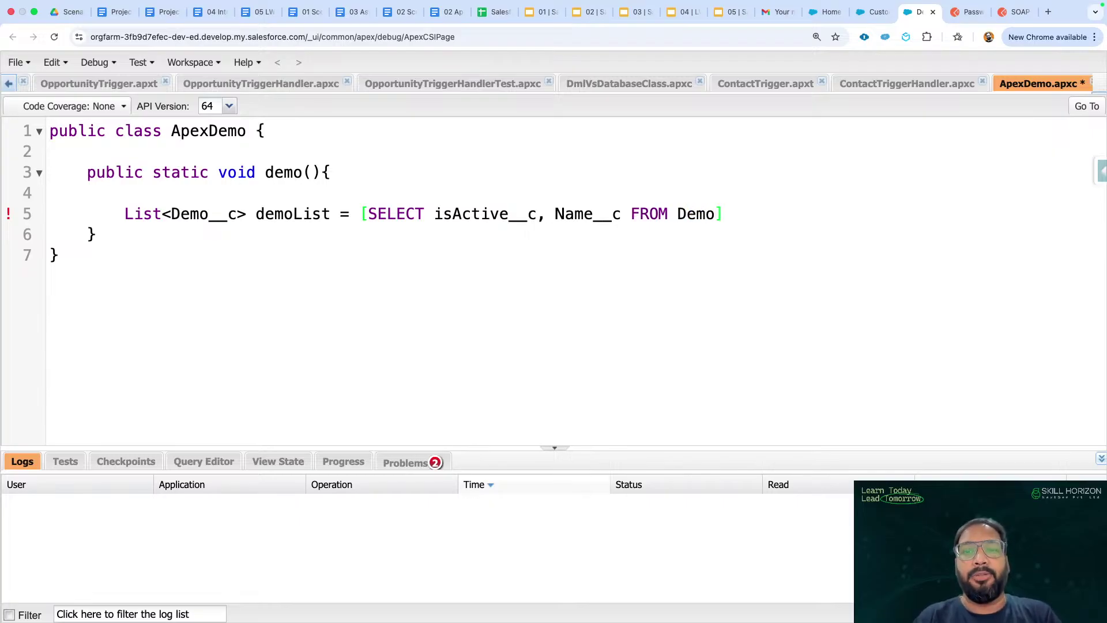
pyautogui.write('__c]')
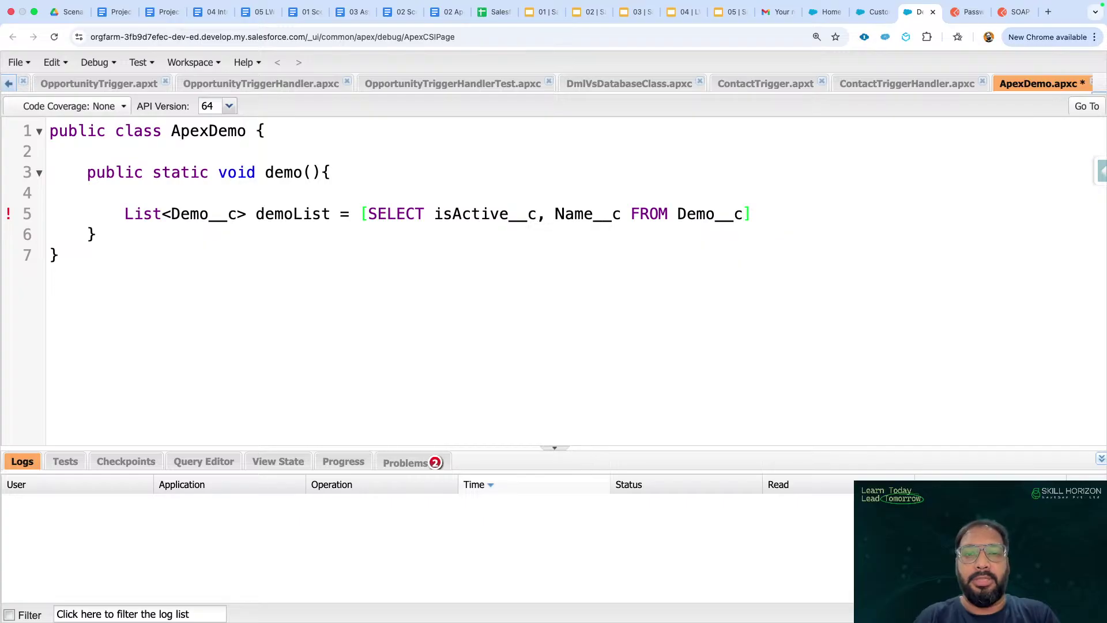
pyautogui.write(';')
pyautogui.press('Return')
pyautogui.press('Return')
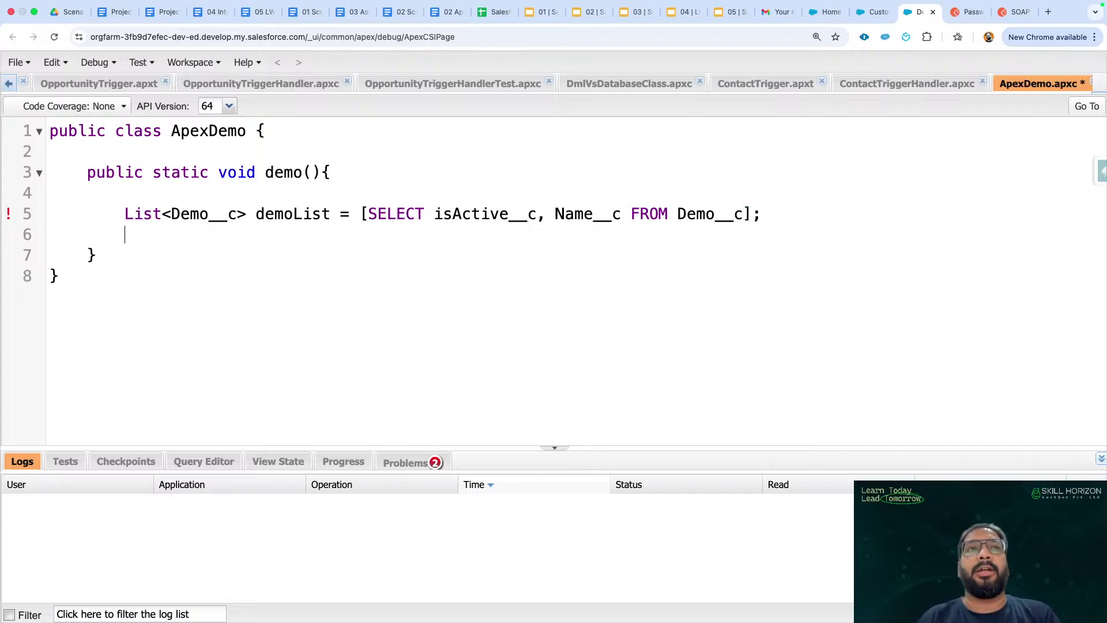
pyautogui.hotkey('ctrl', 's')
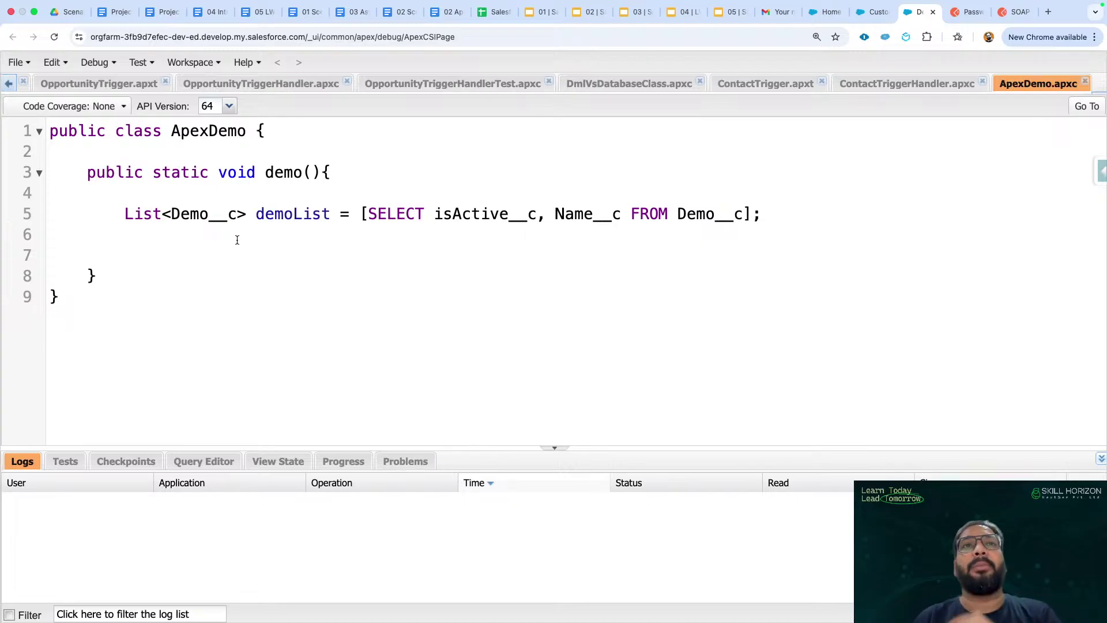
# Add a for loop over demoList debug-logging 'Active = ' isActive__c and 'Name = ' Name__c, then save
pyautogui.doubleClick(287, 215)
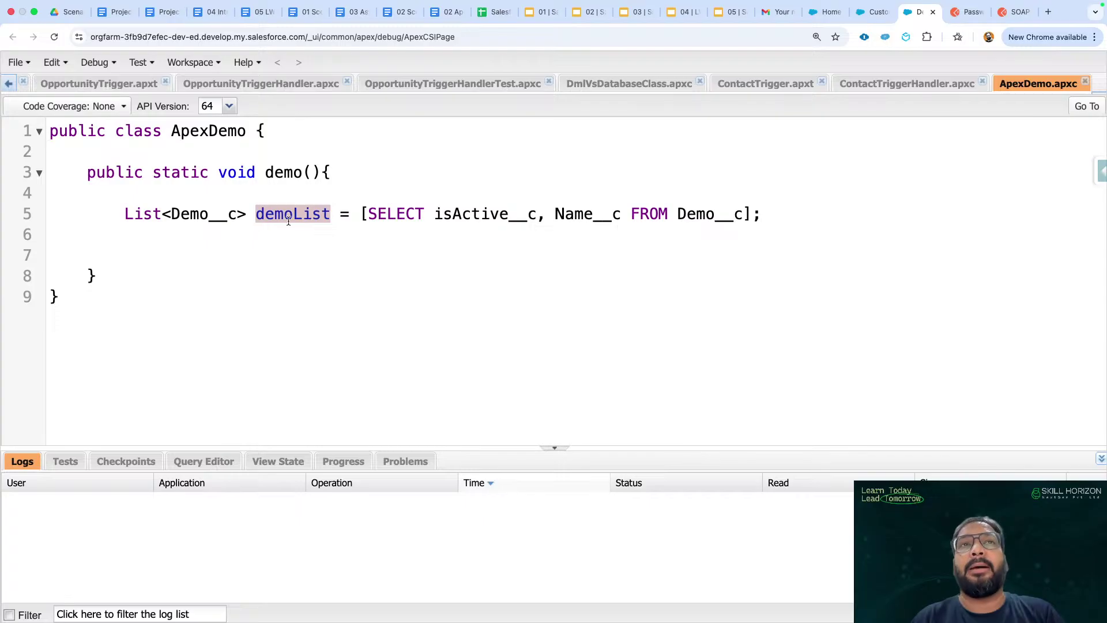
pyautogui.click(254, 250)
pyautogui.write('f')
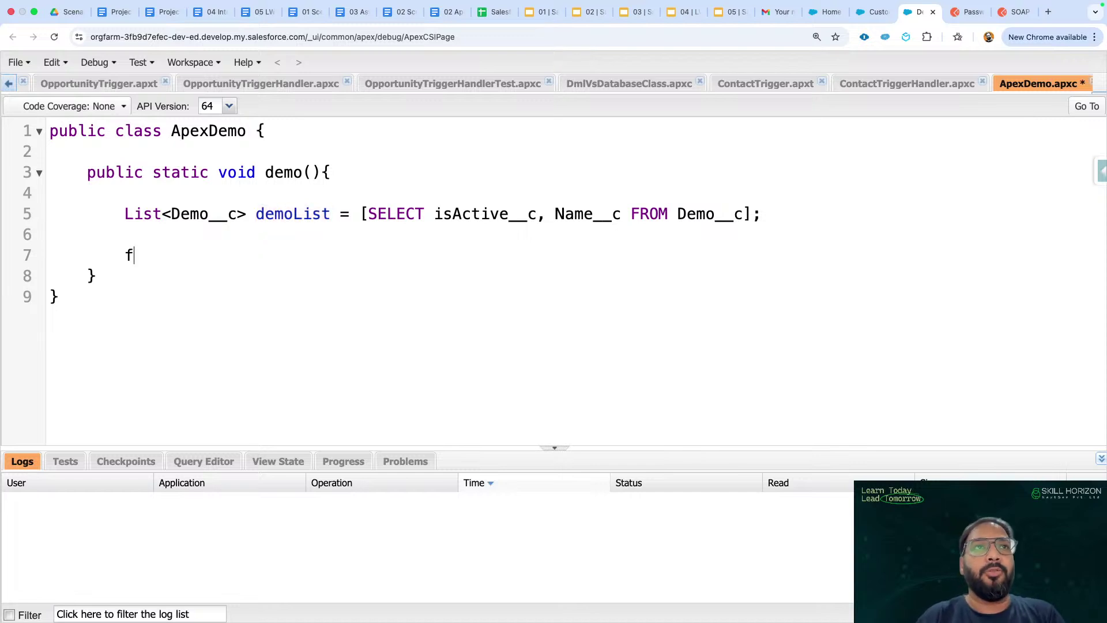
pyautogui.write('or(')
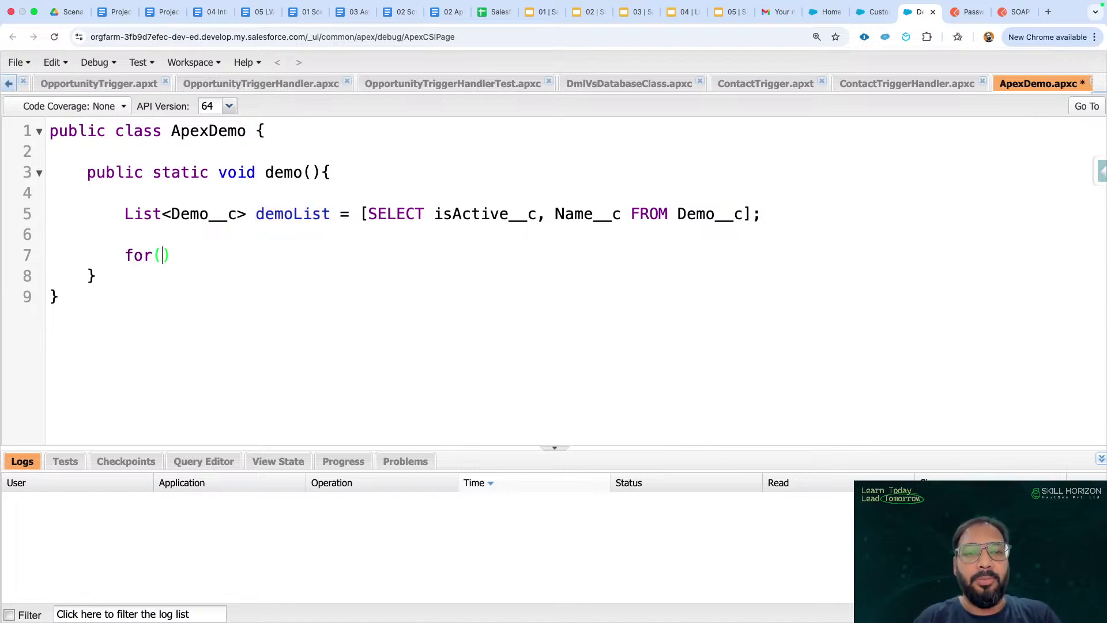
pyautogui.write('Demo__c ')
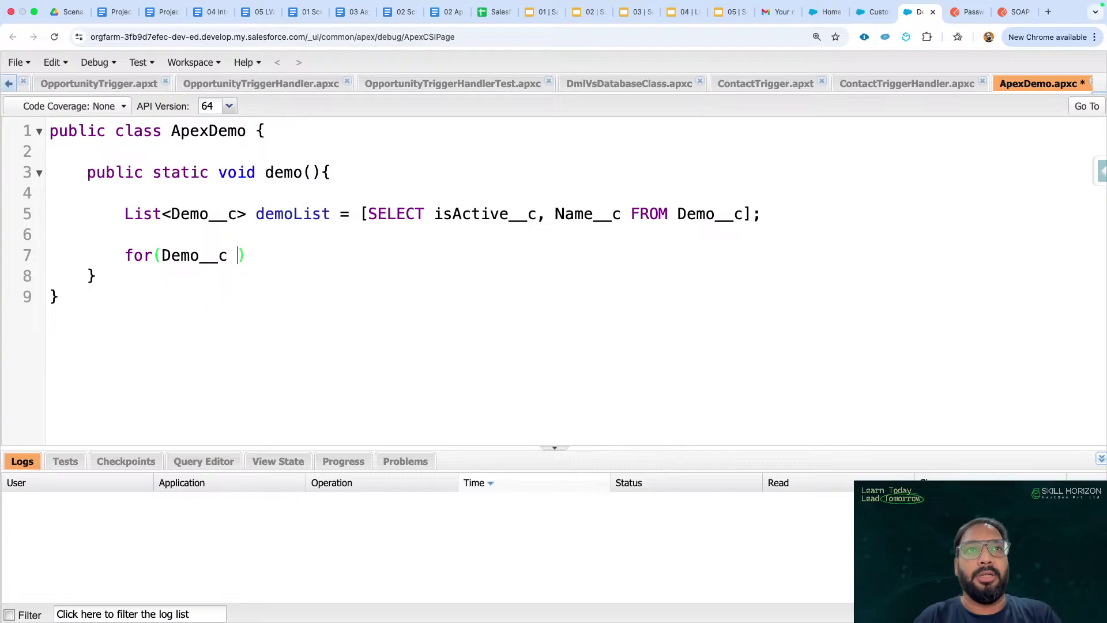
pyautogui.write('d : ')
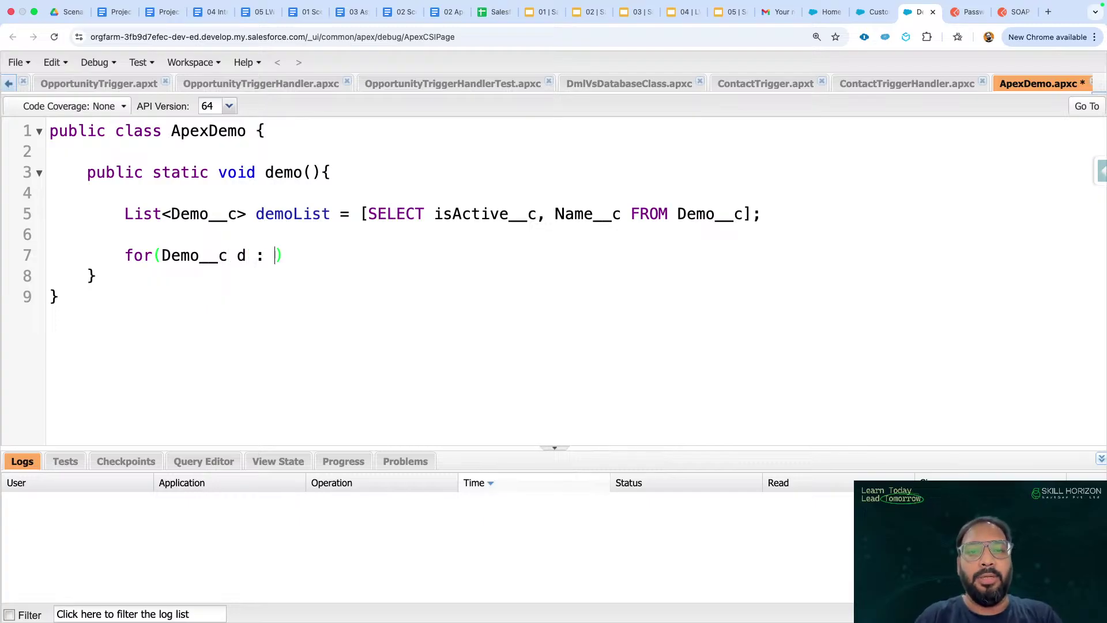
pyautogui.write('demoList)')
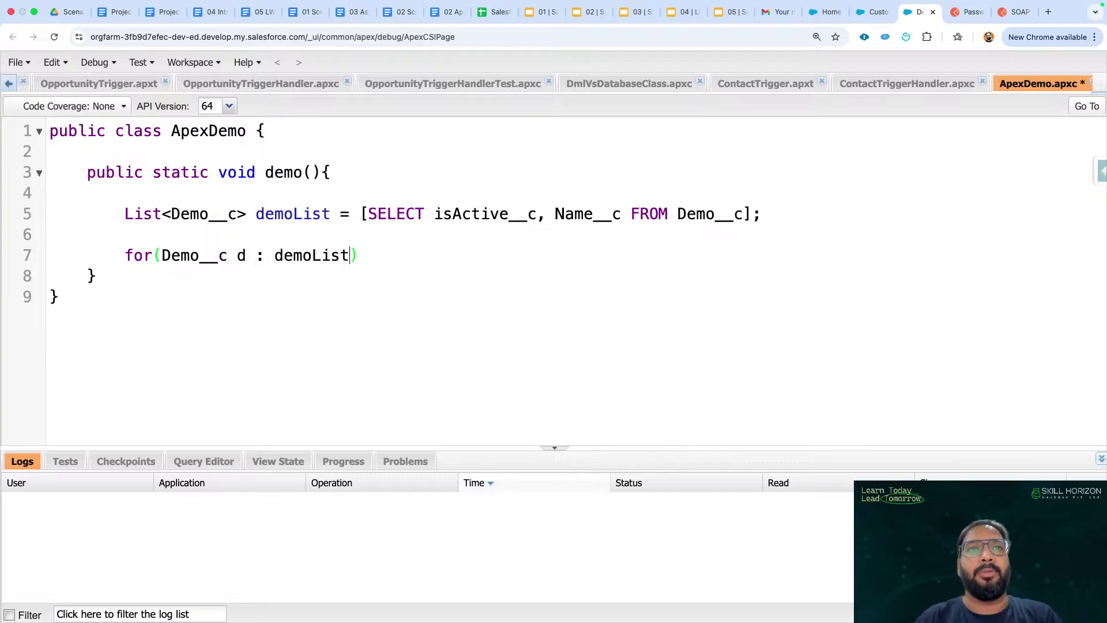
pyautogui.write('{')
pyautogui.press('Return')
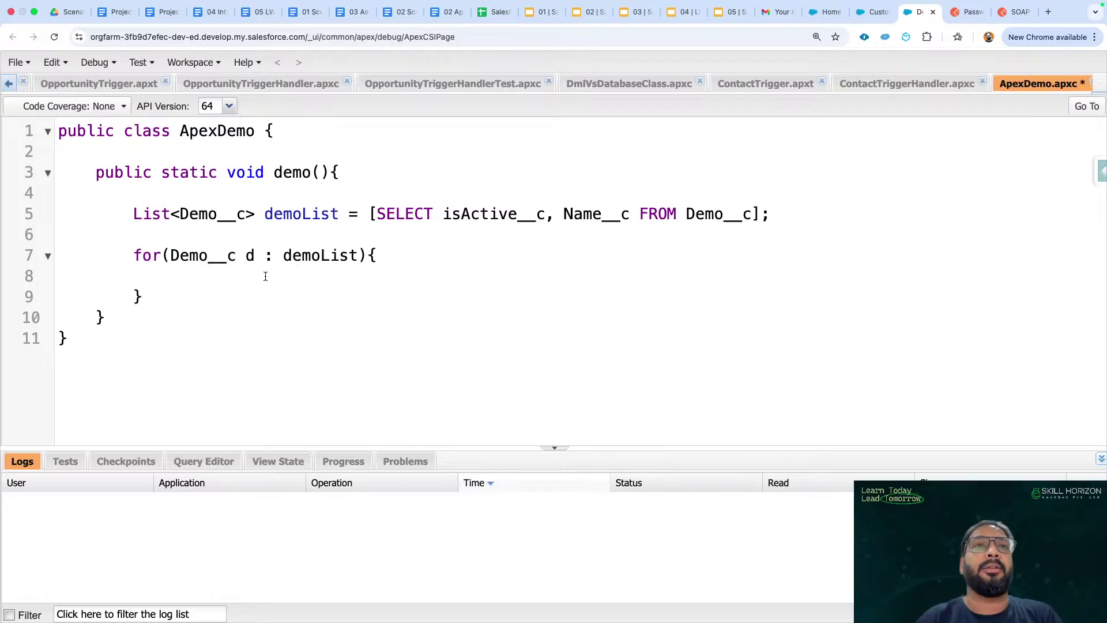
pyautogui.write('System.debug(')
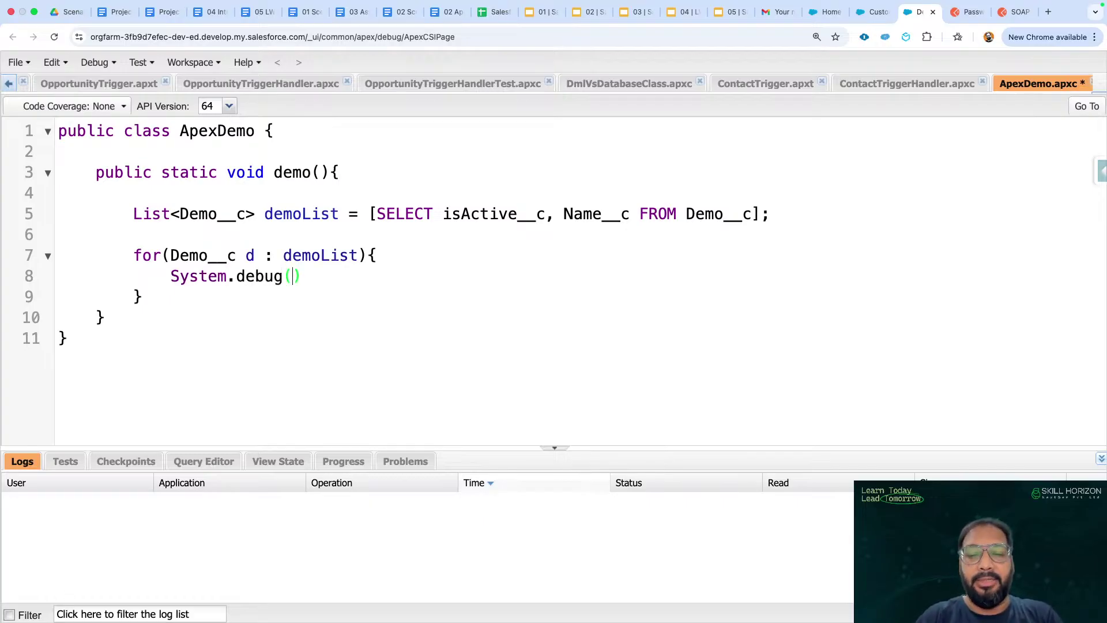
pyautogui.write("'")
pyautogui.write("Active = ' ")
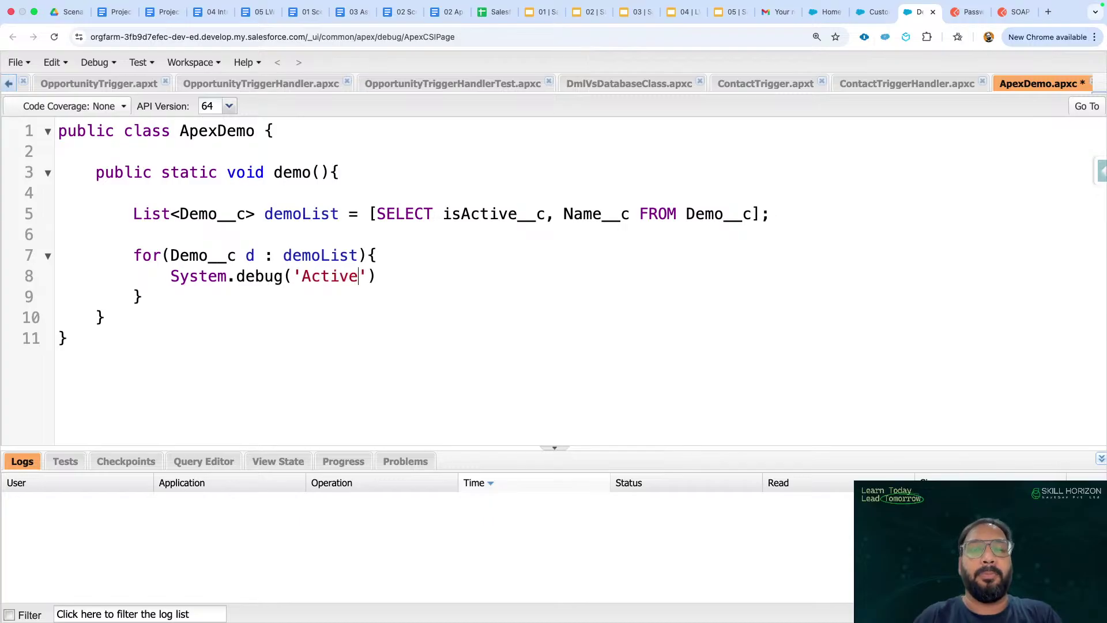
pyautogui.write('+ d.isAc')
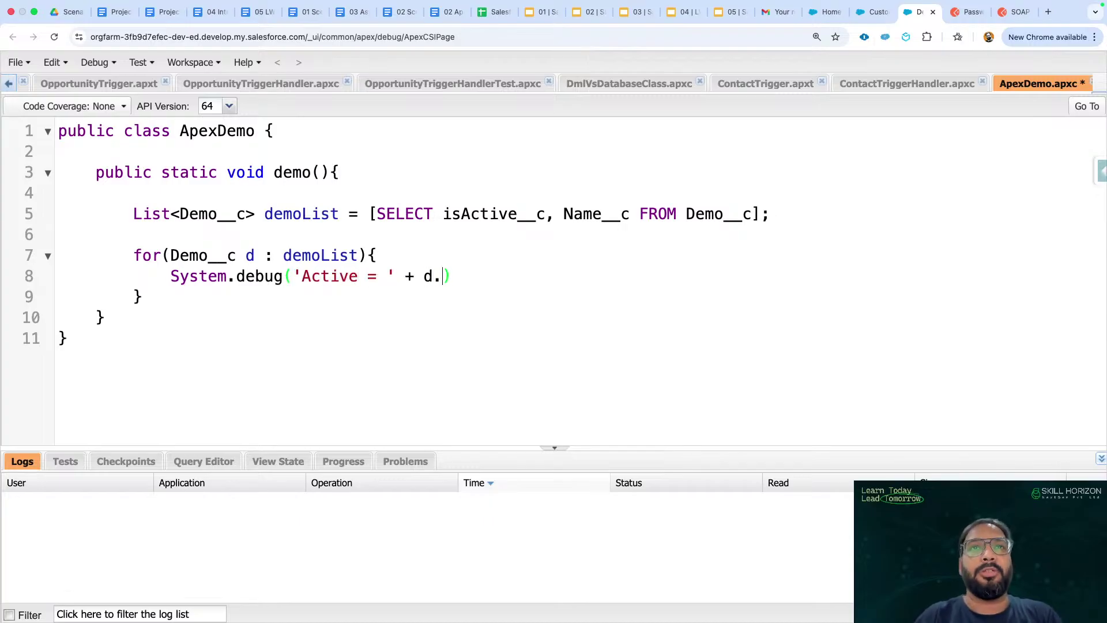
pyautogui.write('tive__c)')
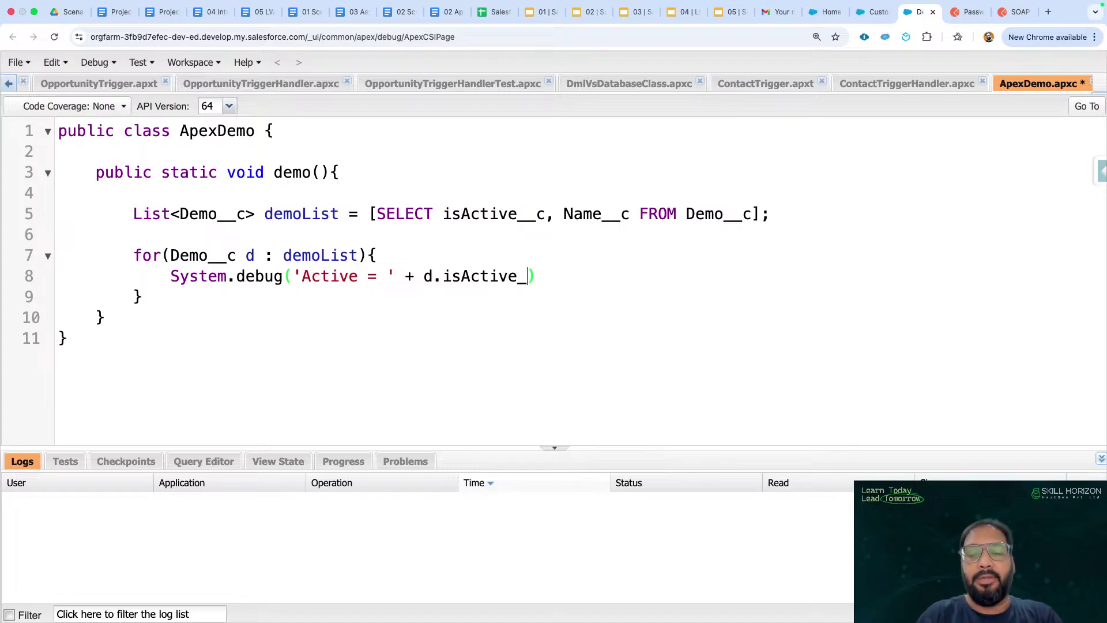
pyautogui.write(';')
pyautogui.press('Return')
pyautogui.write('S')
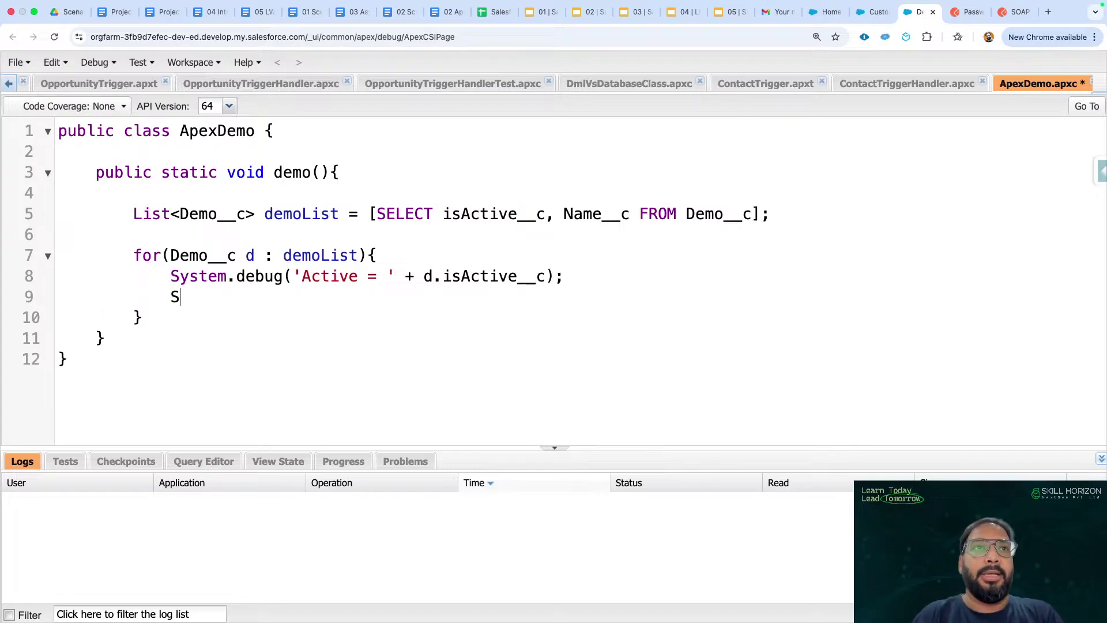
pyautogui.write("ystem.debug('Name = ")
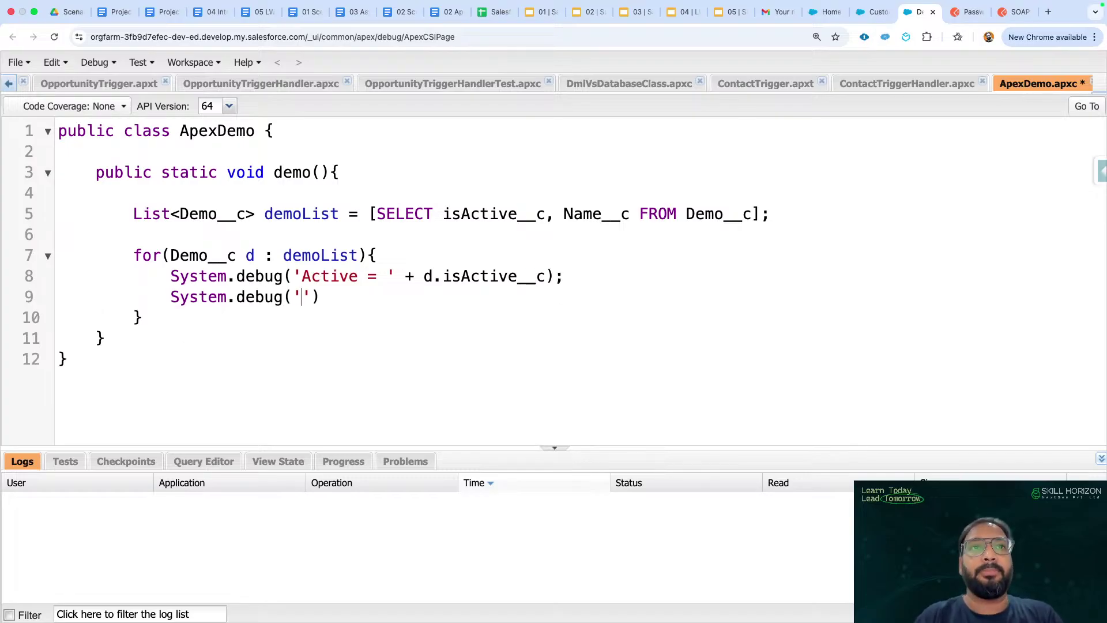
pyautogui.write("' + d.")
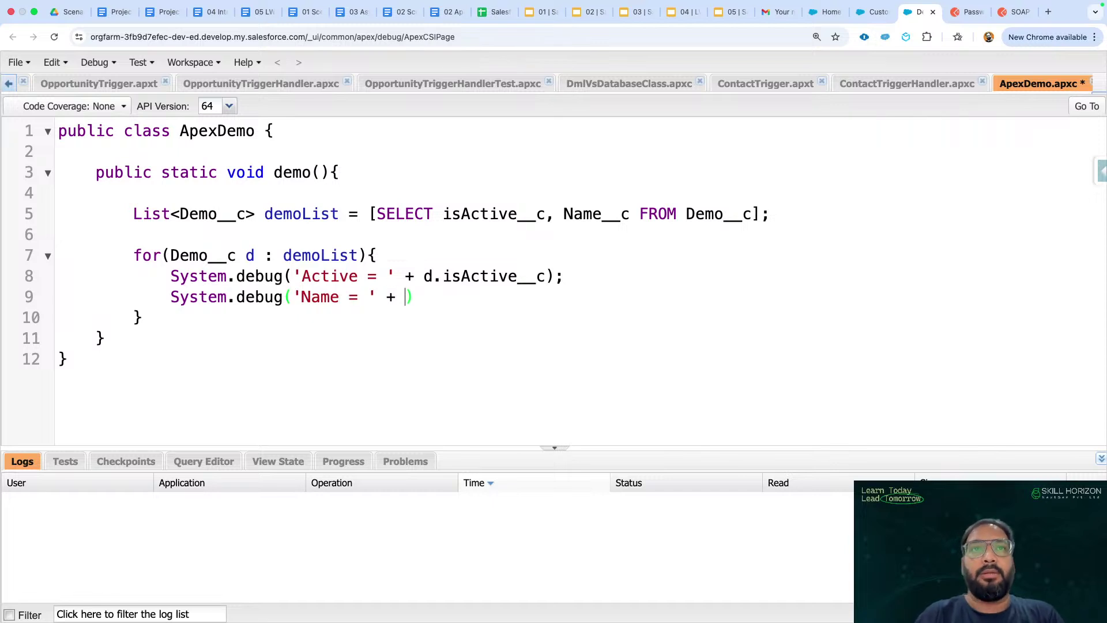
pyautogui.write('Name__c)')
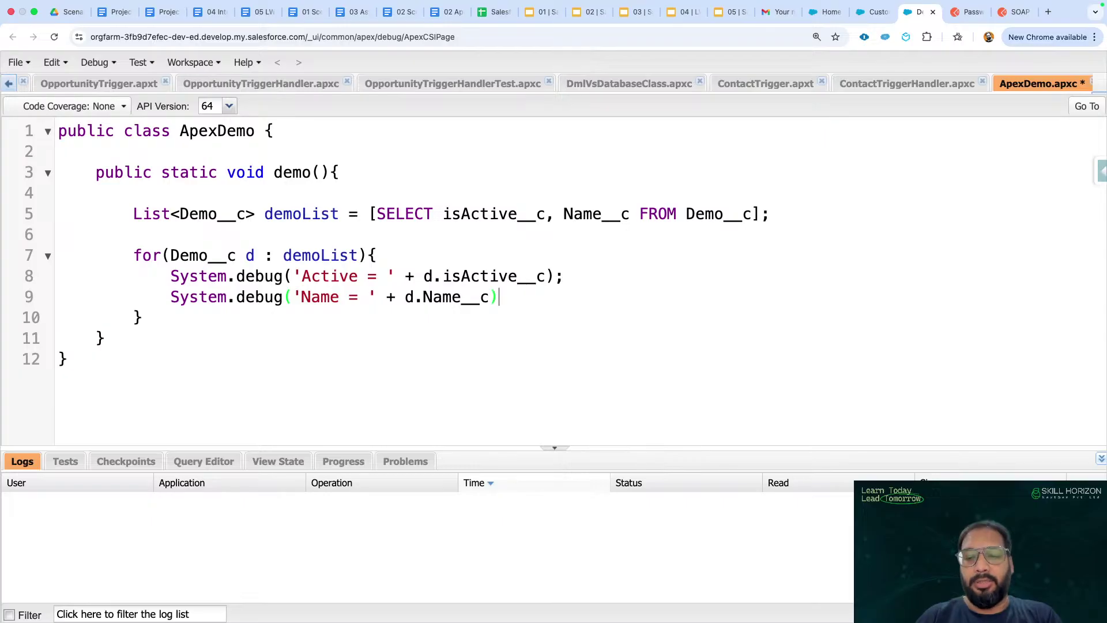
pyautogui.write(';')
pyautogui.click(261, 332)
pyautogui.press('super+s')
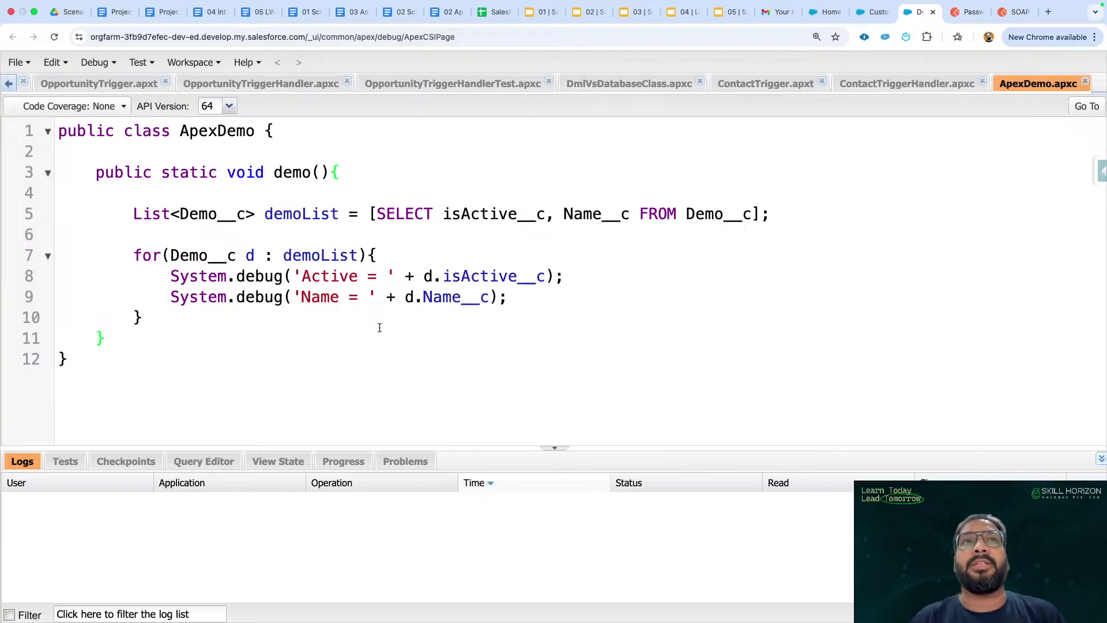
# Execute ApexDemo.demo() as anonymous Apex and filter the log to Debug Only
pyautogui.press('super+e')
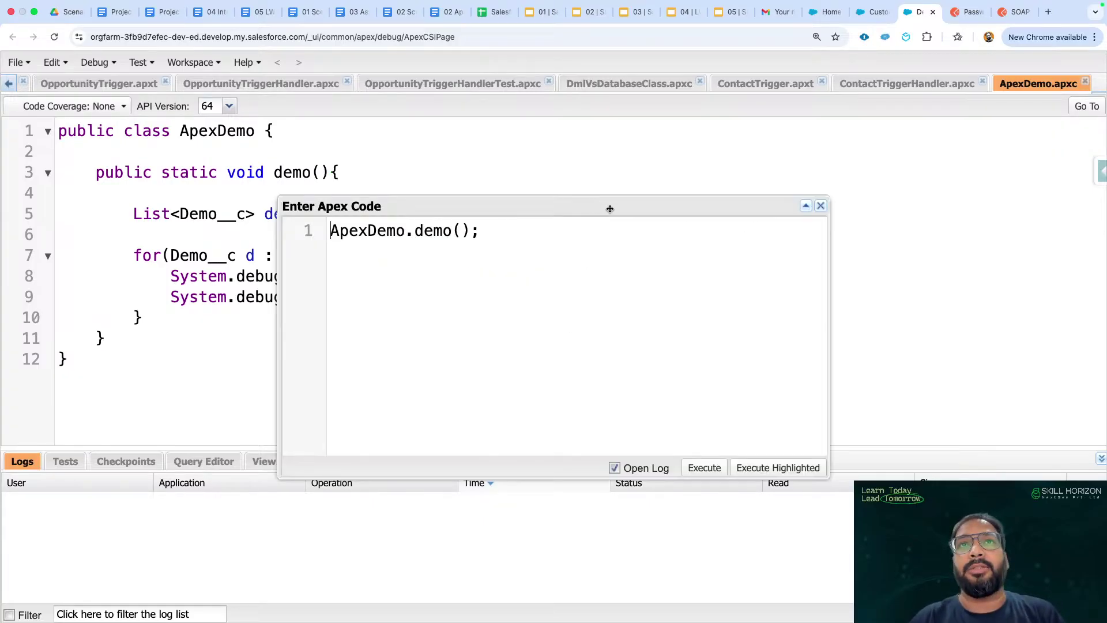
pyautogui.moveTo(610, 208); pyautogui.dragTo(731, 324)
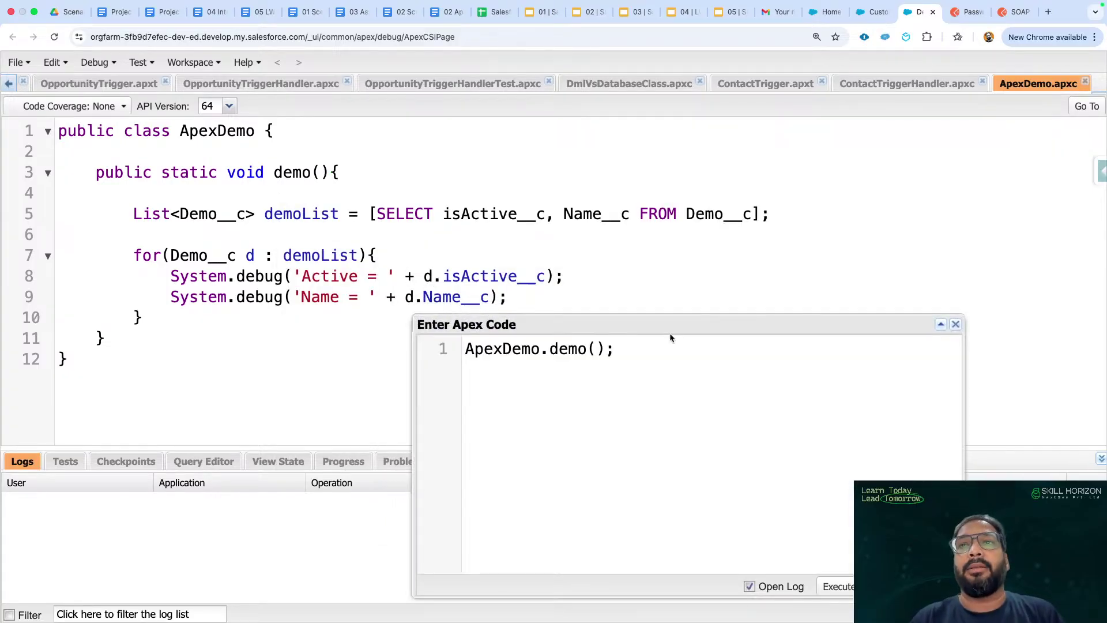
pyautogui.click(839, 586)
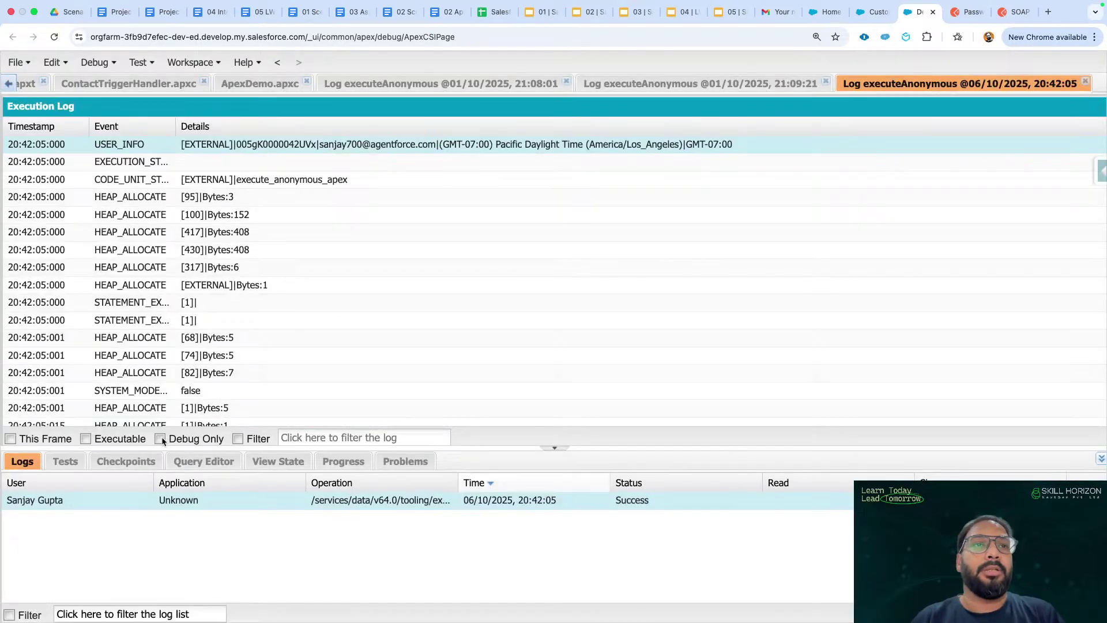
pyautogui.click(159, 438)
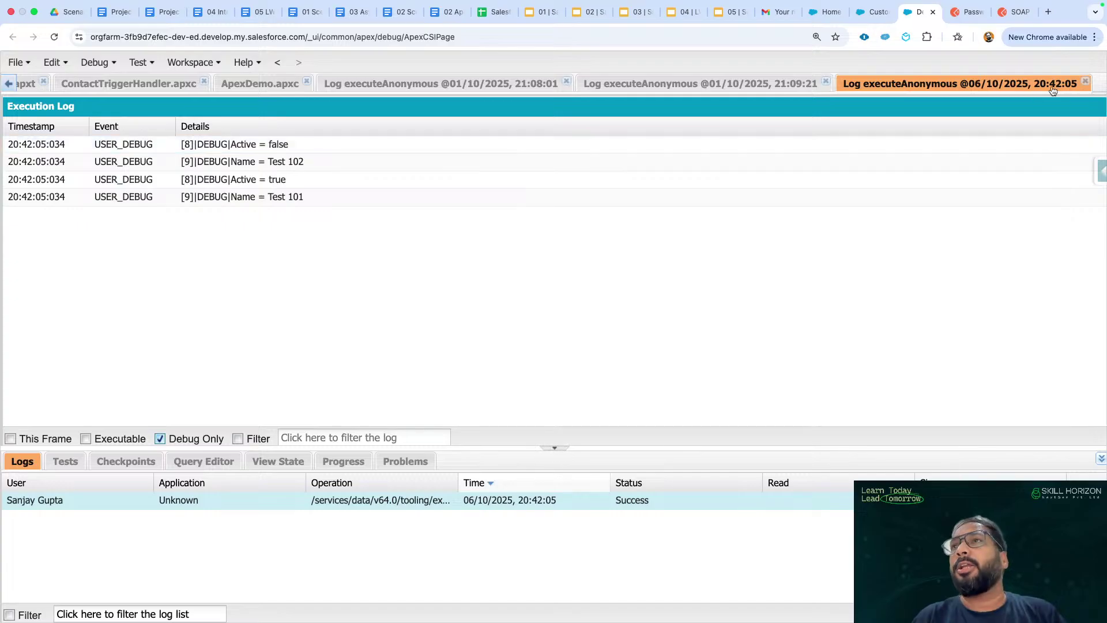
pyautogui.click(1085, 81)
# Return to the ApexDemo.apxc editor showing the finished loop code
pyautogui.click(512, 316)
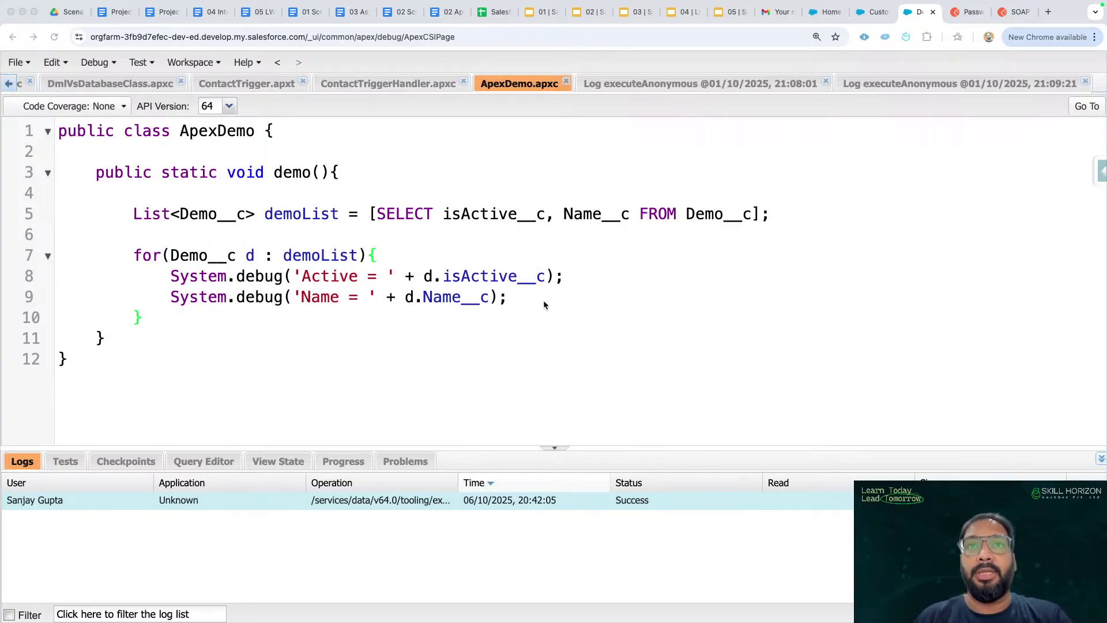
pyautogui.press('super+Tab')
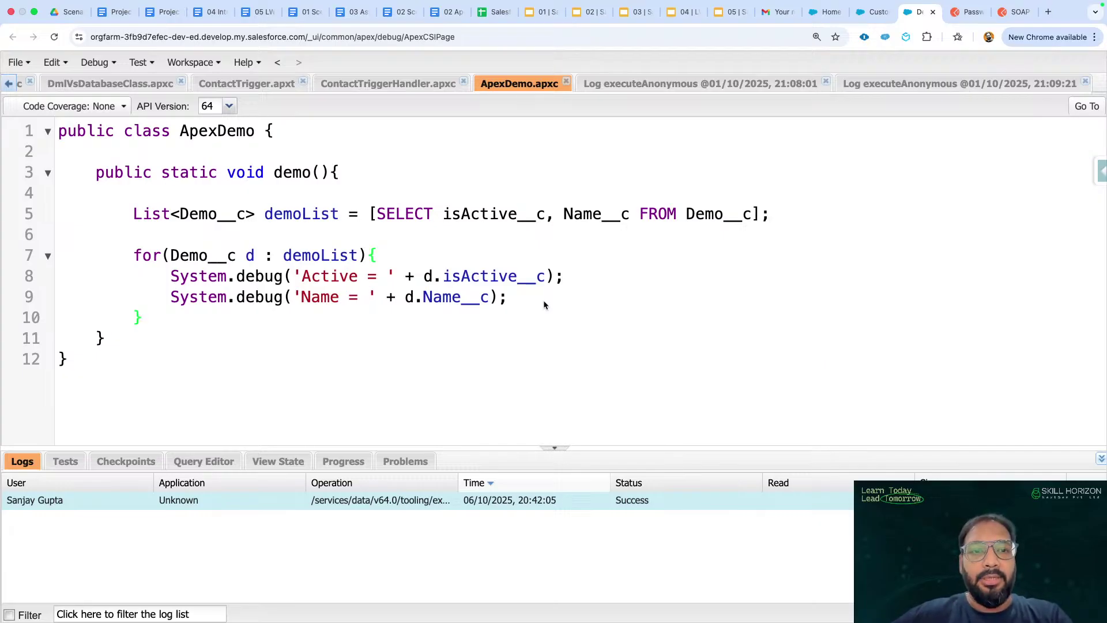
pyautogui.click(143, 317)
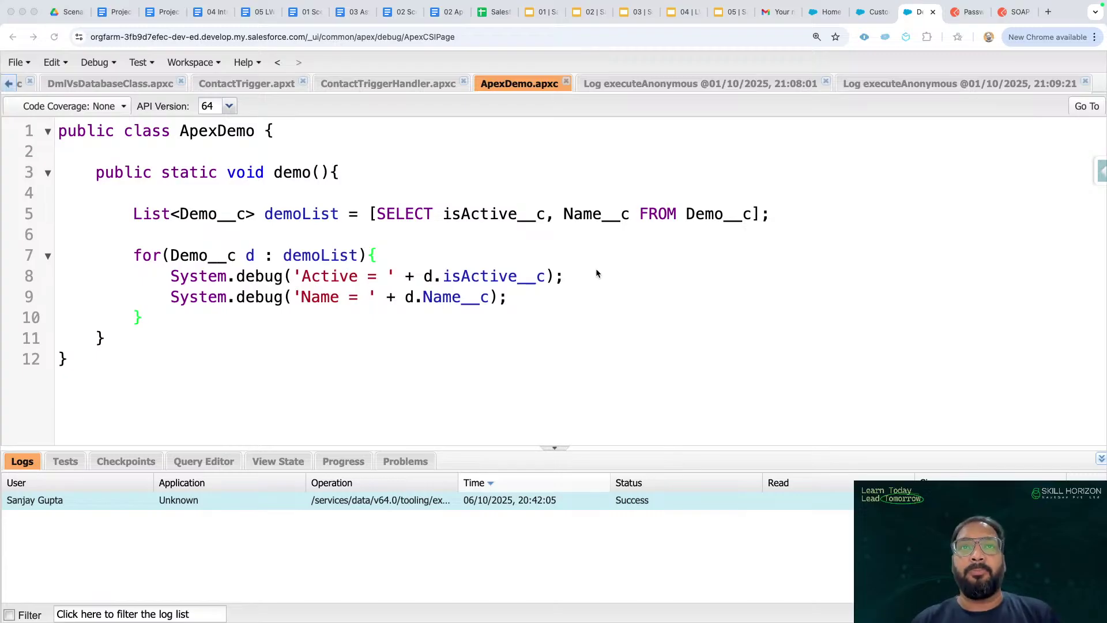
pyautogui.click(541, 302)
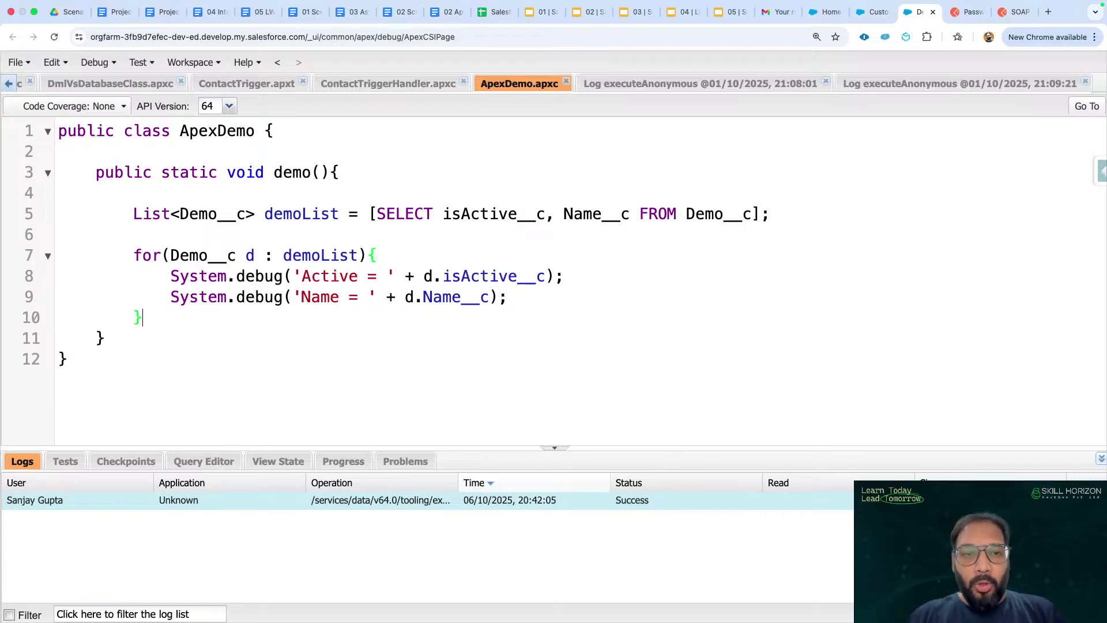